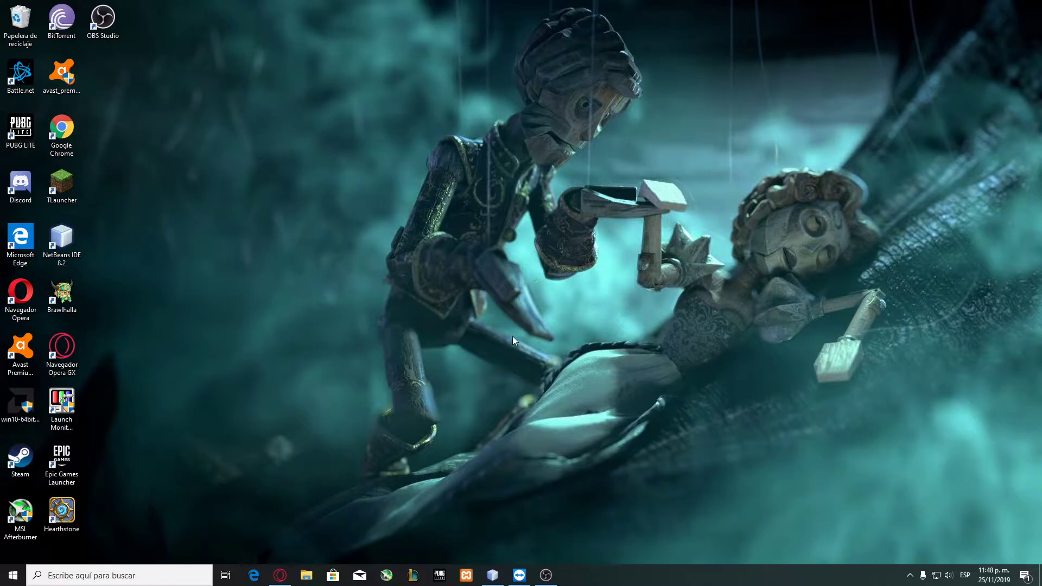
Load the Zammad helpdesk at localhost:3000 in Firefox on the remote machine.
left_click(519, 576)
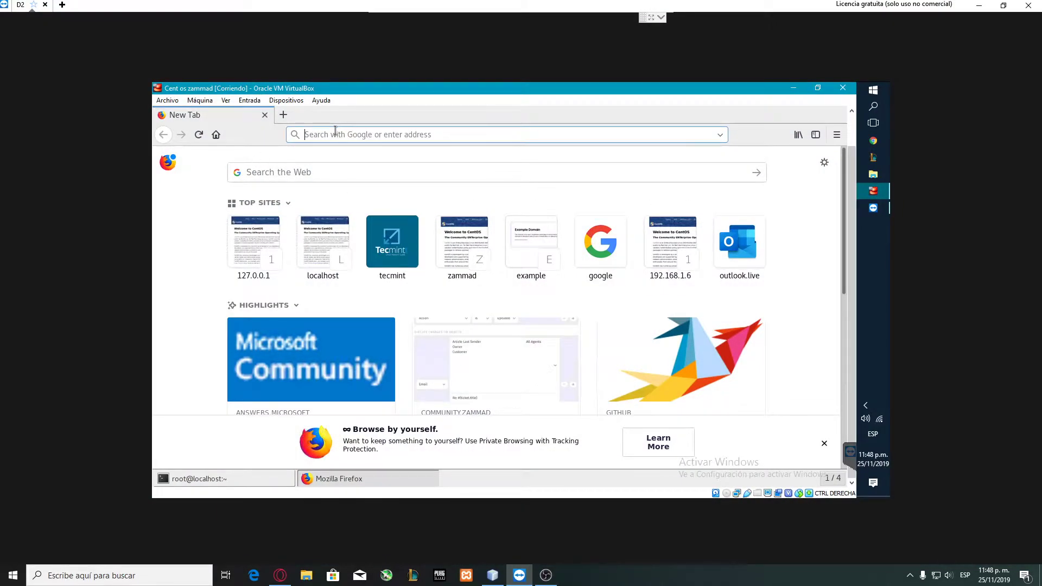
type("localhost")
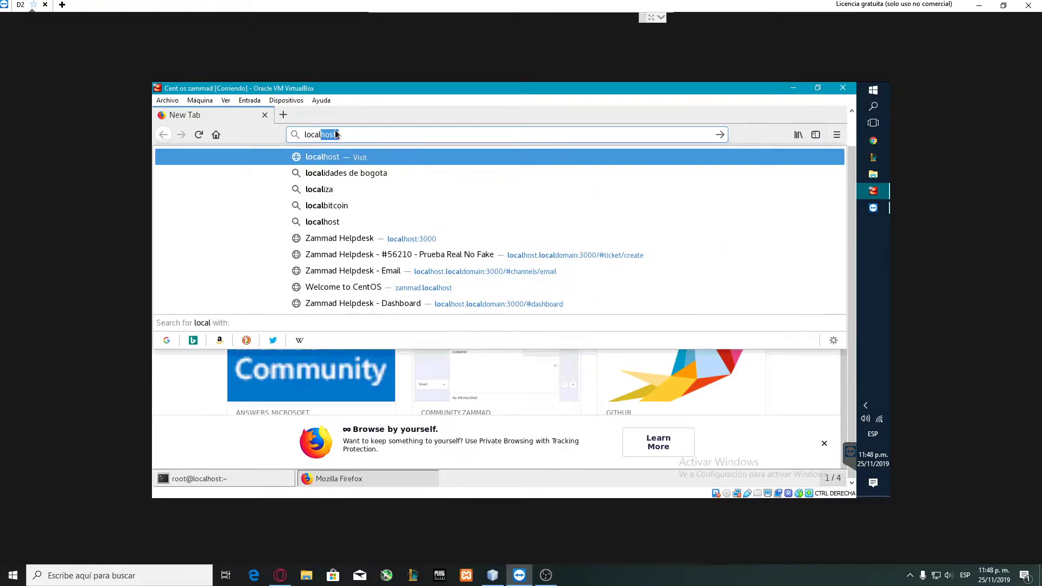
key("Return")
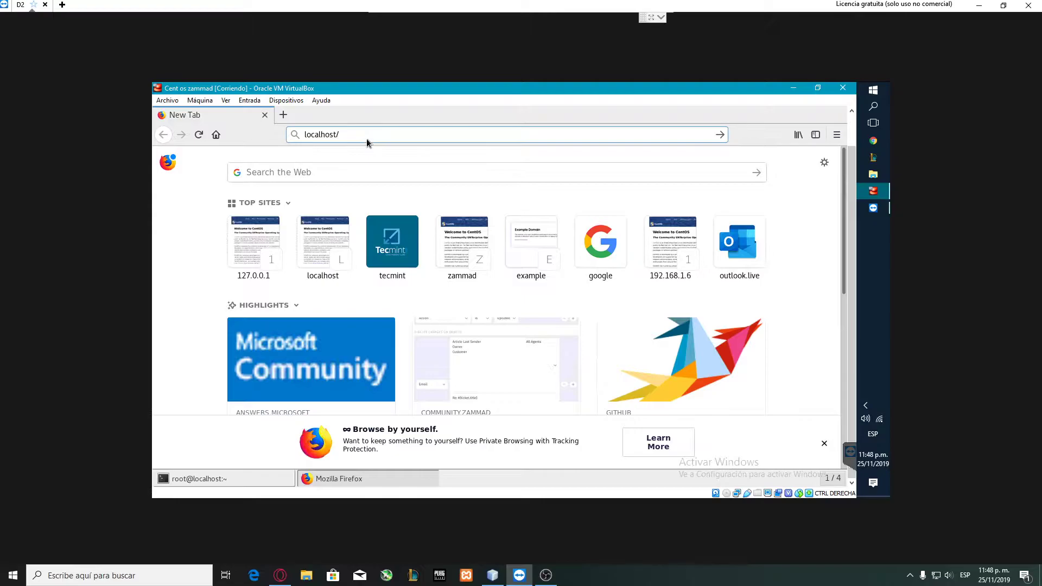
key("BackSpace")
type(":3000")
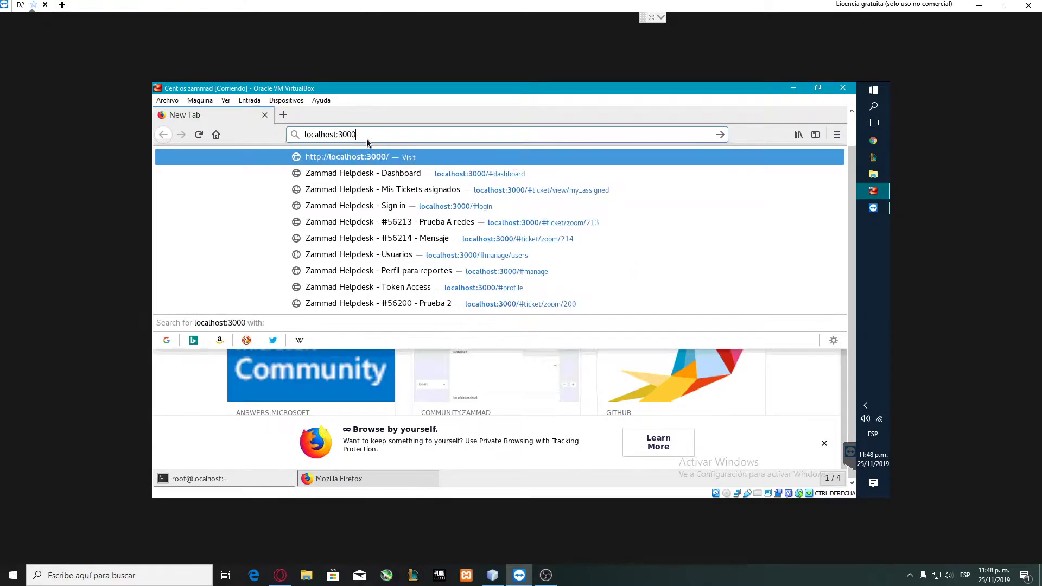
key("Return")
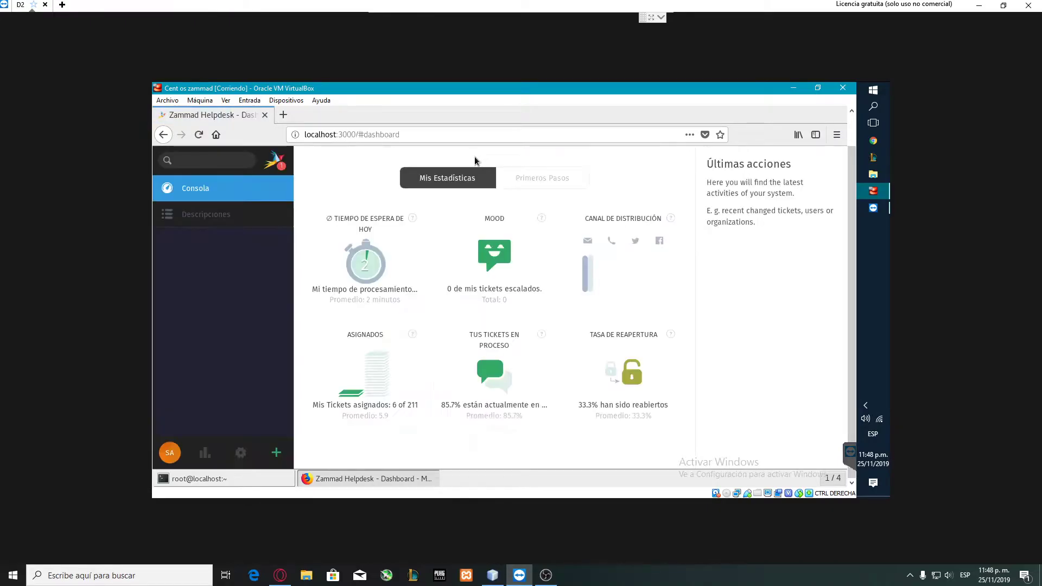
Log out of Zammad and sign back in with the saved agent login and its password.
left_click(170, 459)
left_click(181, 428)
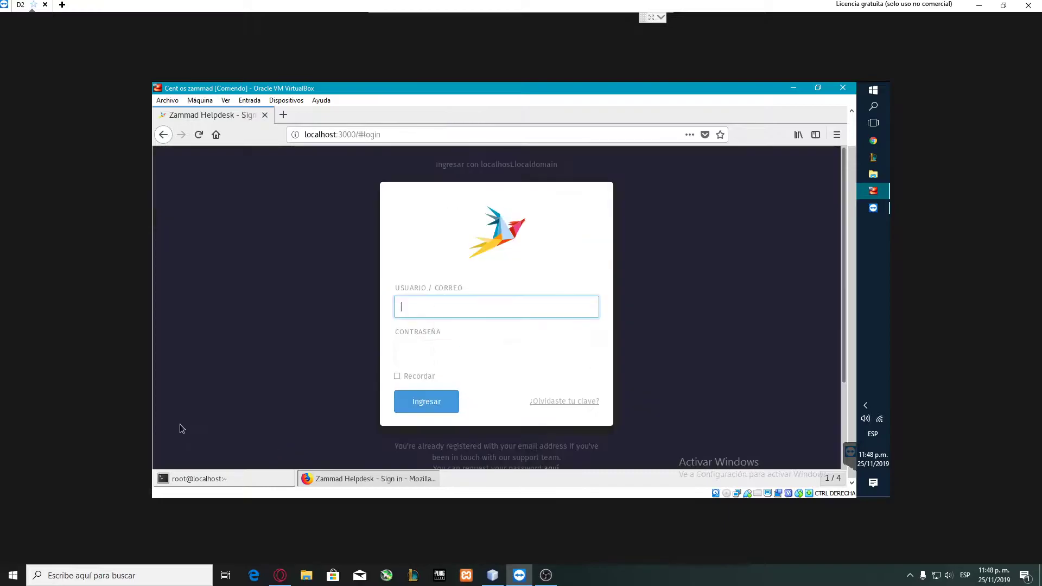
left_click(448, 308)
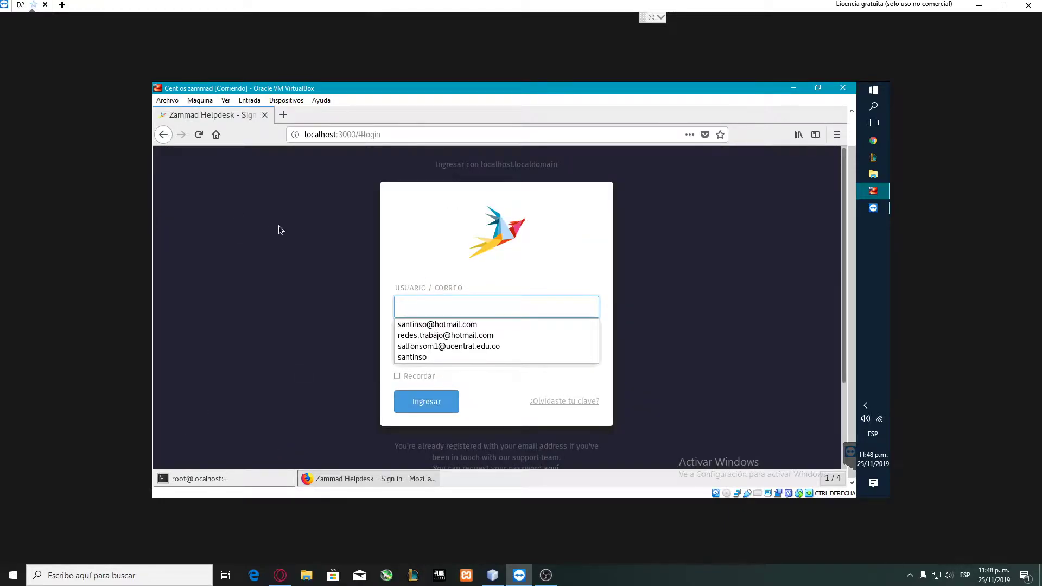
left_click(448, 309)
left_click(431, 324)
left_click(435, 353)
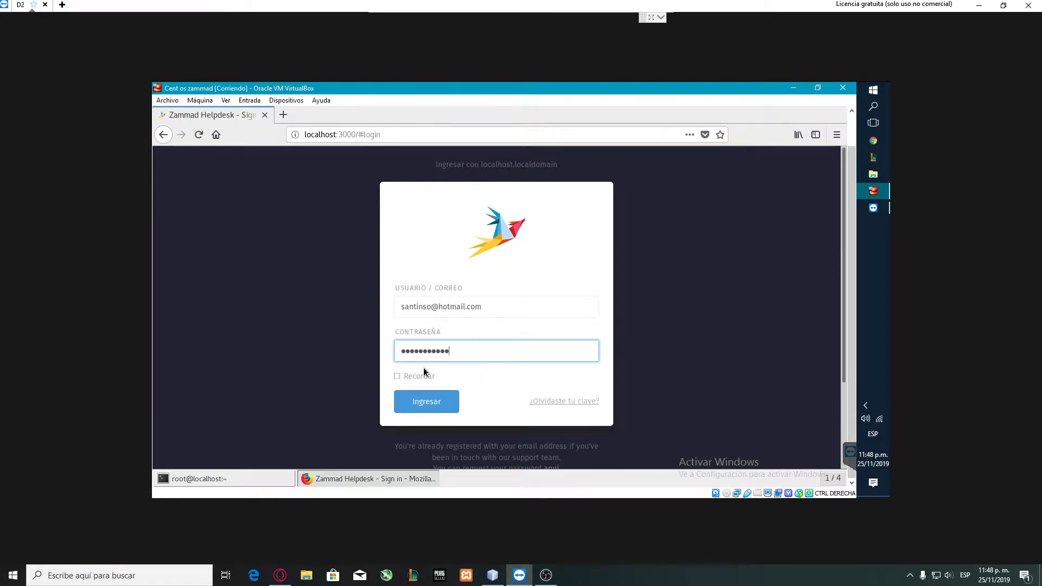
left_click(418, 402)
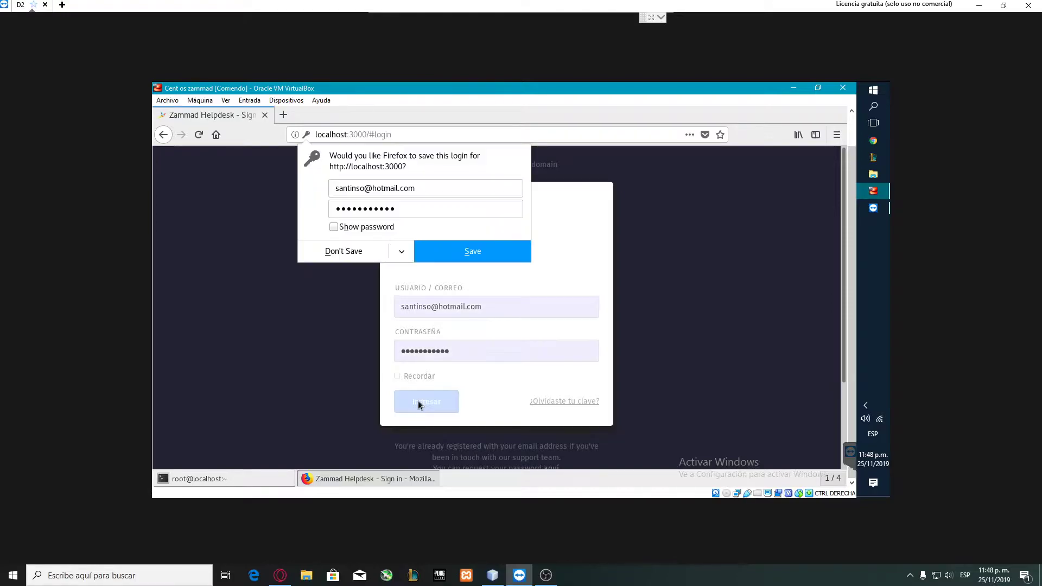
Dismiss the notification and save-login prompts, then start a new ticket from the sidebar.
left_click(358, 197)
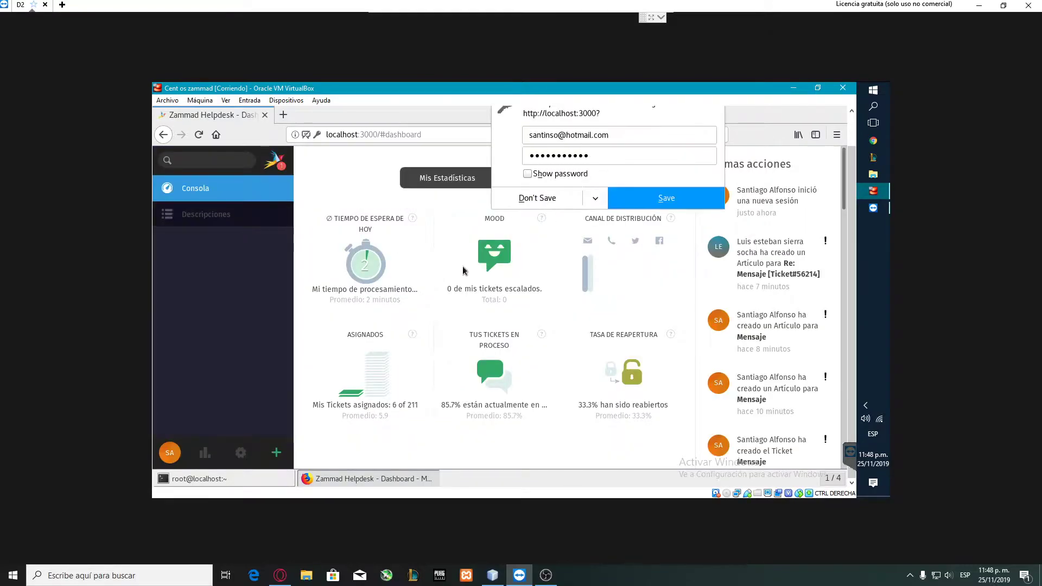
left_click(562, 202)
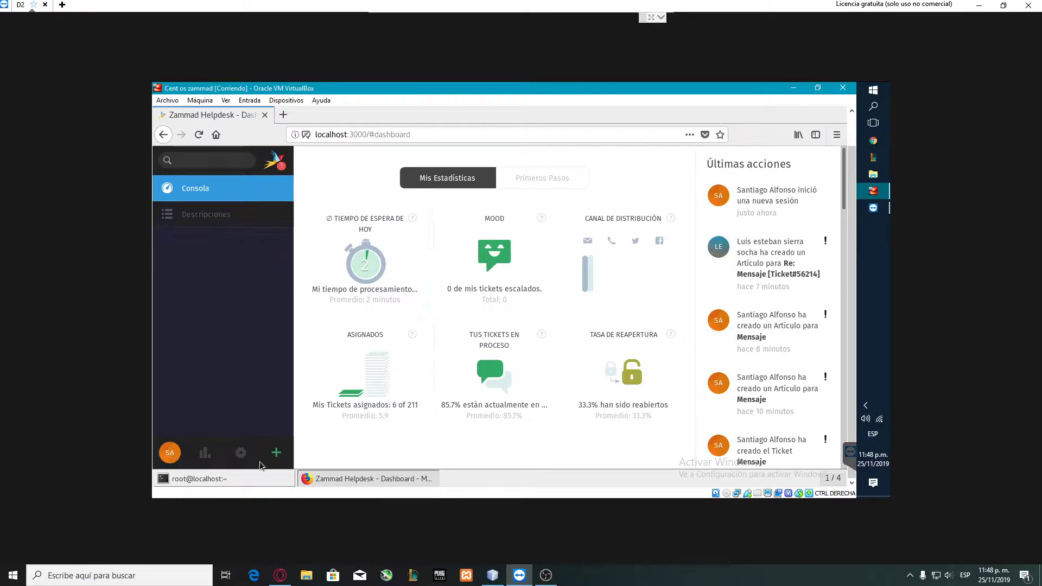
left_click_drag(843, 184, 844, 335)
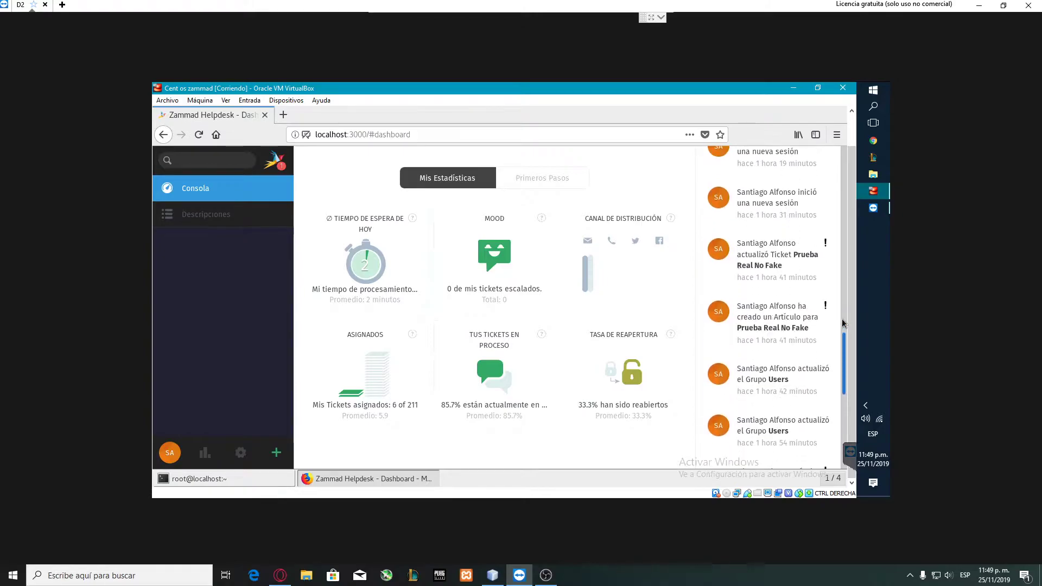
left_click(276, 452)
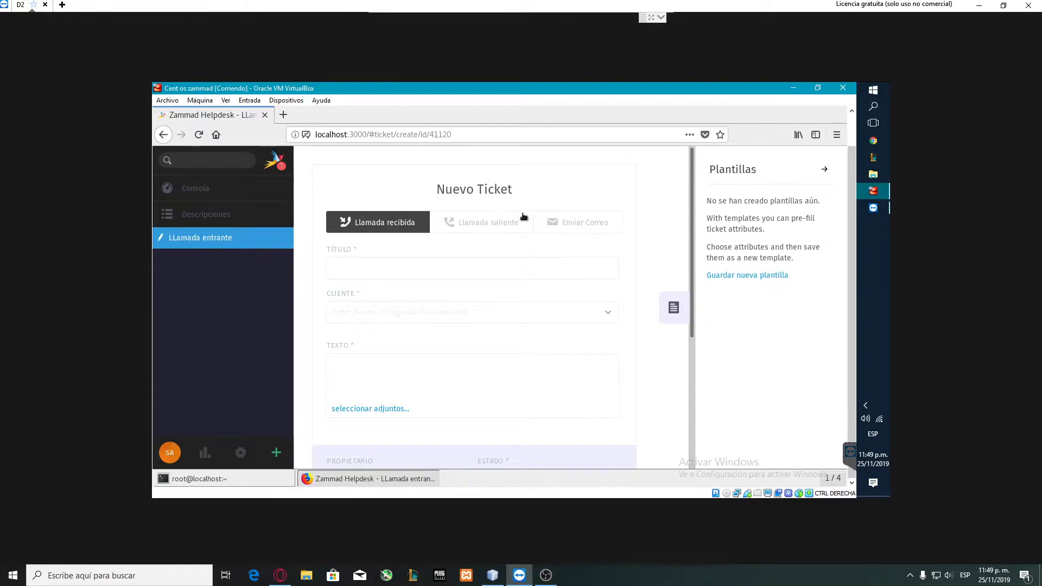
Switch the new ticket's type to Enviar Correo, the outgoing email form.
left_click(505, 220)
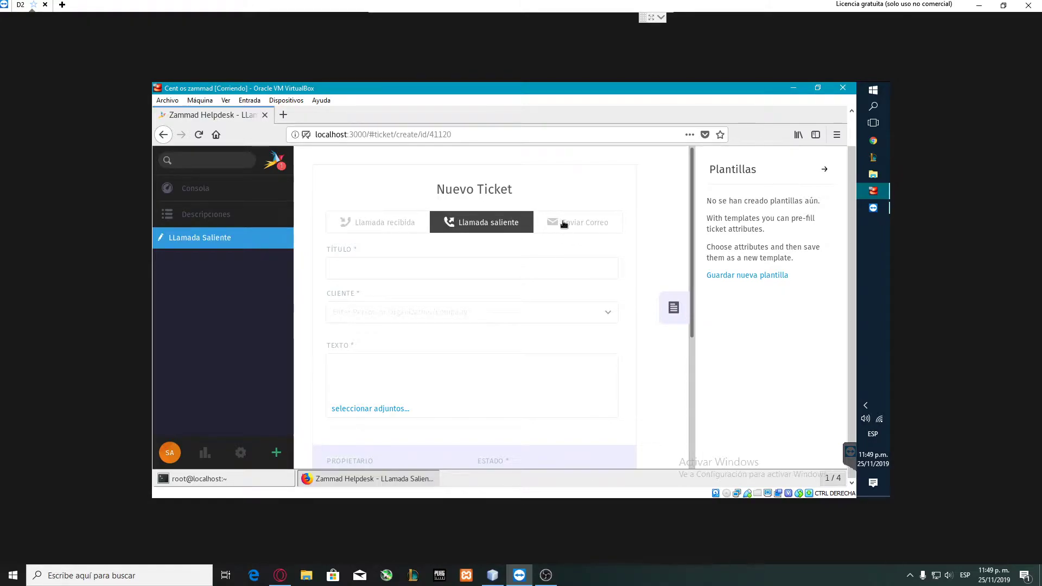
left_click(565, 223)
mouse_move(692, 233)
left_mouse_down()
mouse_move(689, 334)
mouse_move(692, 215)
left_mouse_up()
left_click(349, 264)
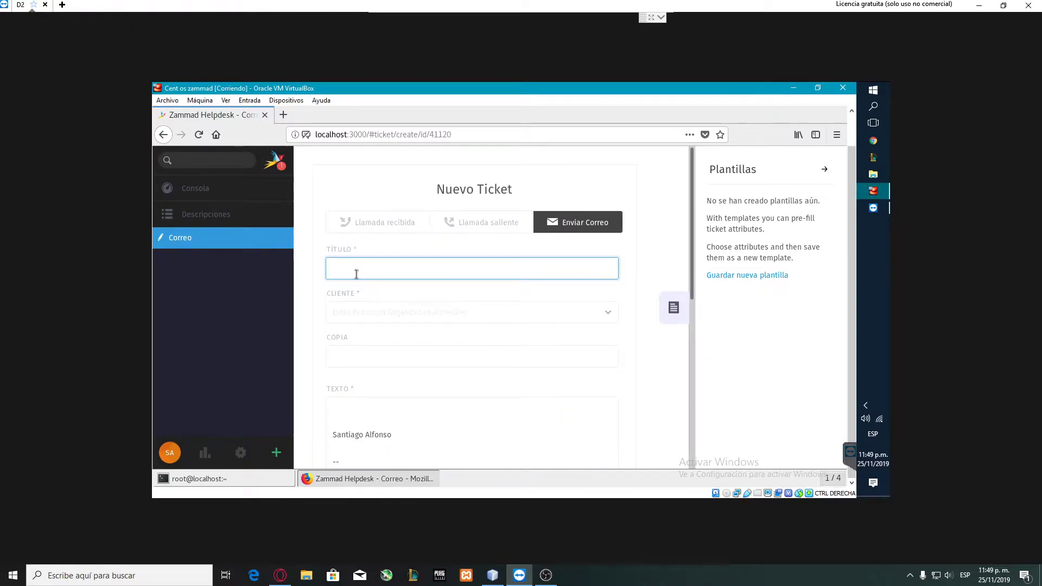
Title the ticket 'Mensaje desde Zammad' and select the existing customer found by searching 'sierra'.
type("ManNaje desde Z")
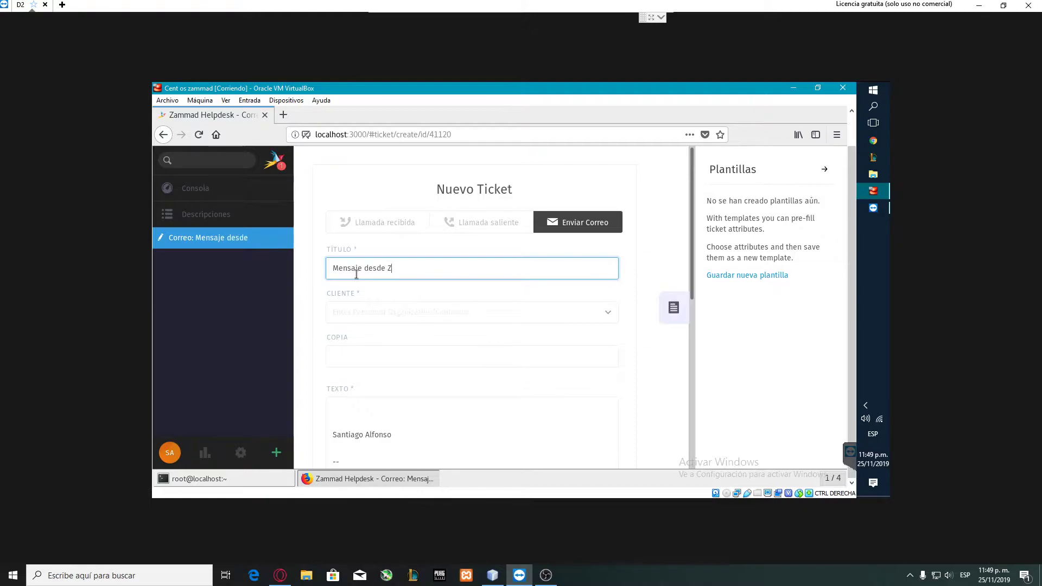
type("aamad")
left_click(404, 318)
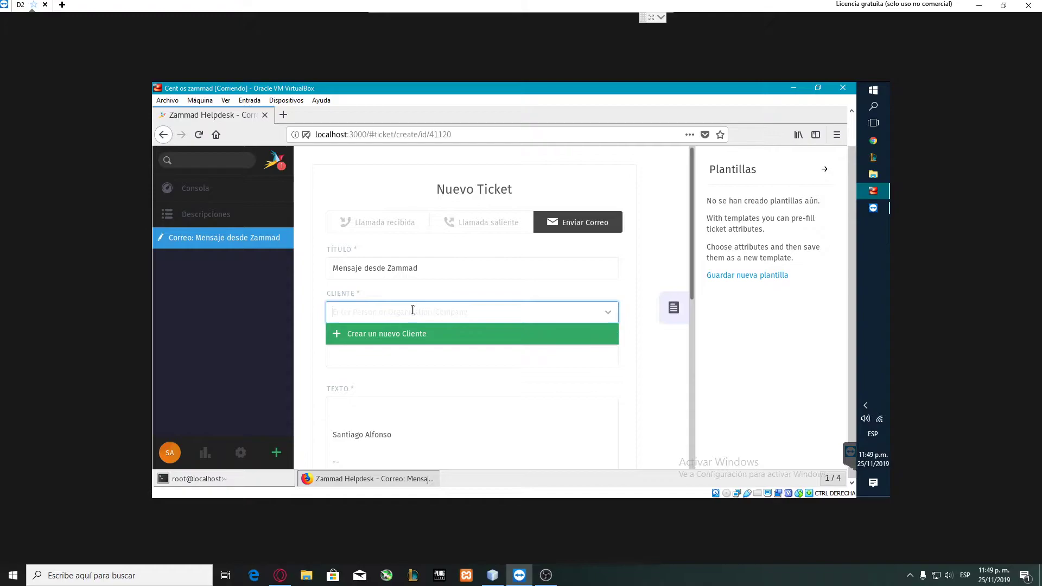
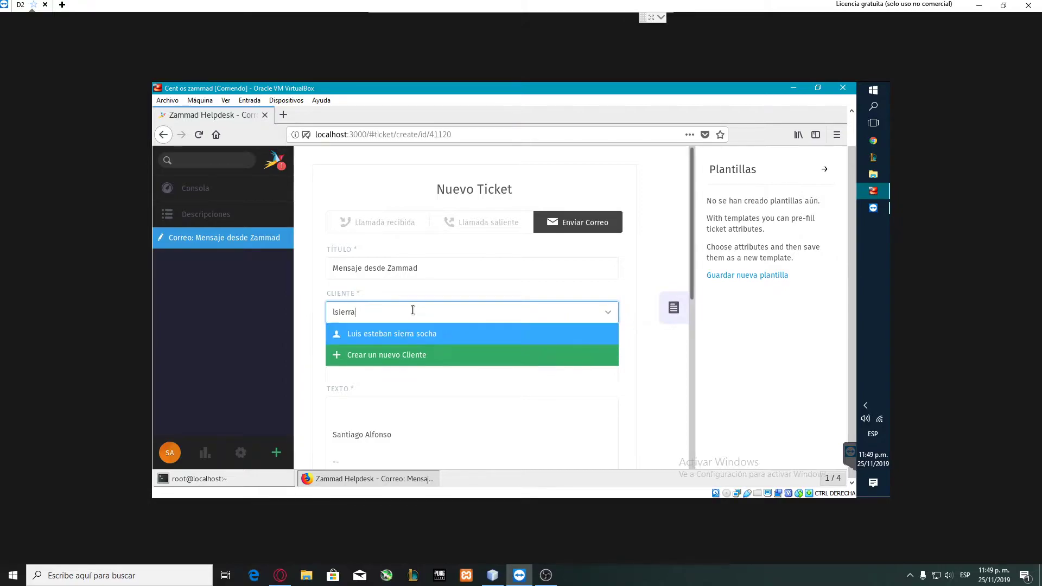
left_click(418, 333)
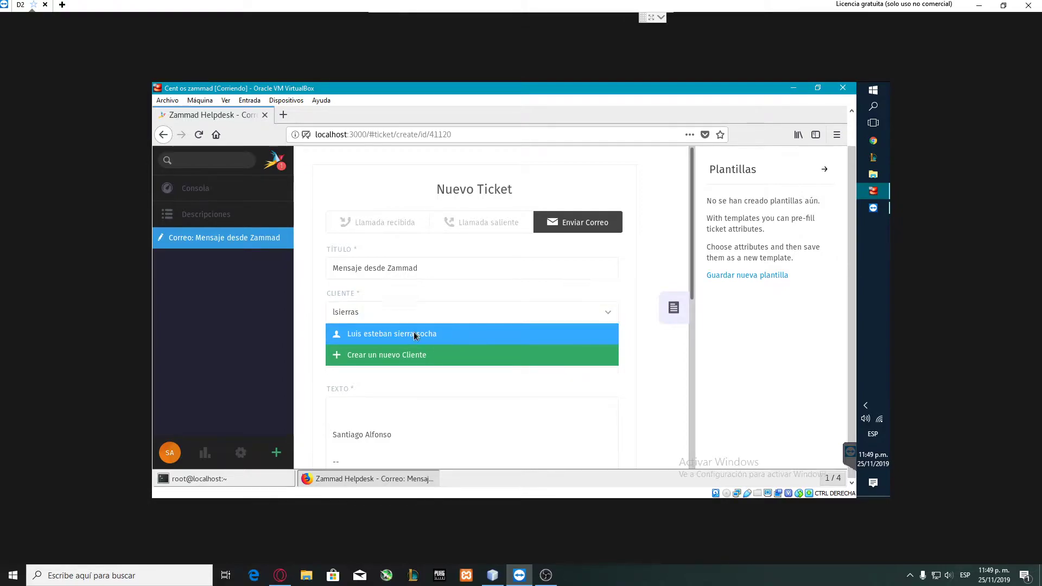
left_click(351, 356)
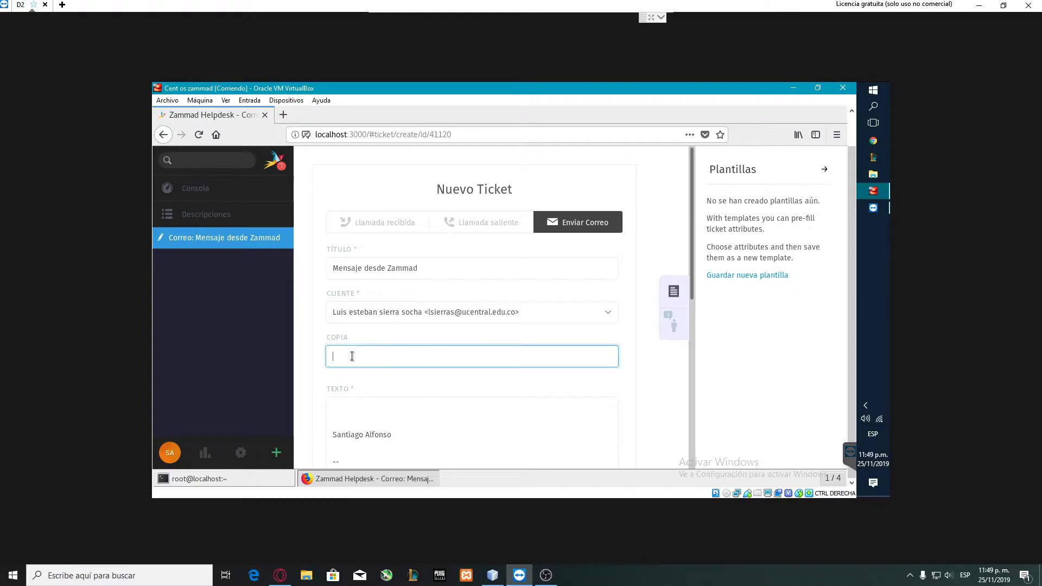
left_click(365, 410)
Write the body text 'Mensaje numero 43 desde Zammad' above the signature.
scroll(692, 286, "down", 1)
scroll(692, 286, "down", 5)
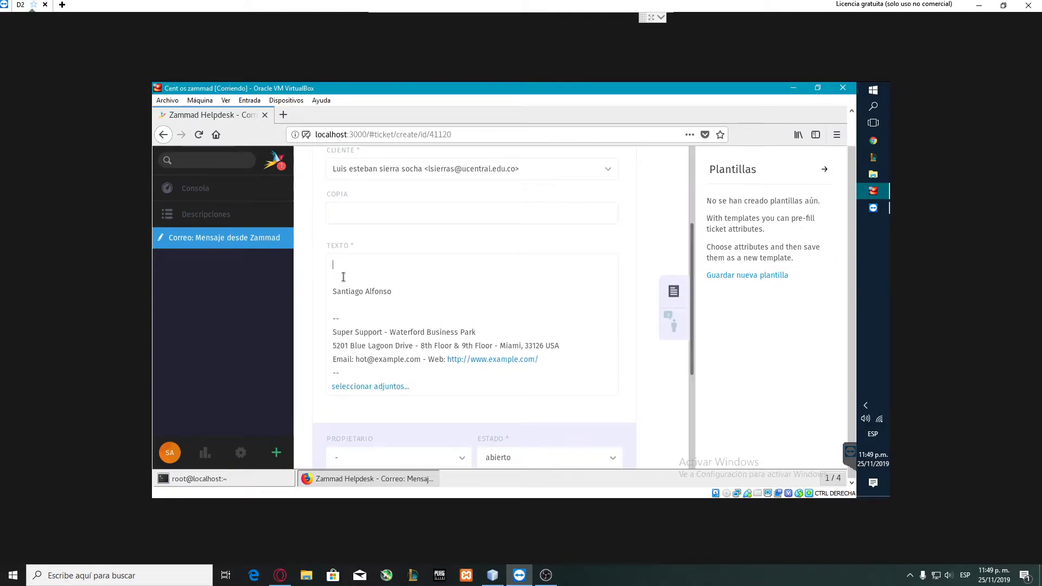
left_click_drag(392, 291, 346, 287)
left_click(410, 299)
type("Mensaje numero 43 desde Z")
key("BackSpace")
key("BackSpace")
key("BackSpace")
type("mmad")
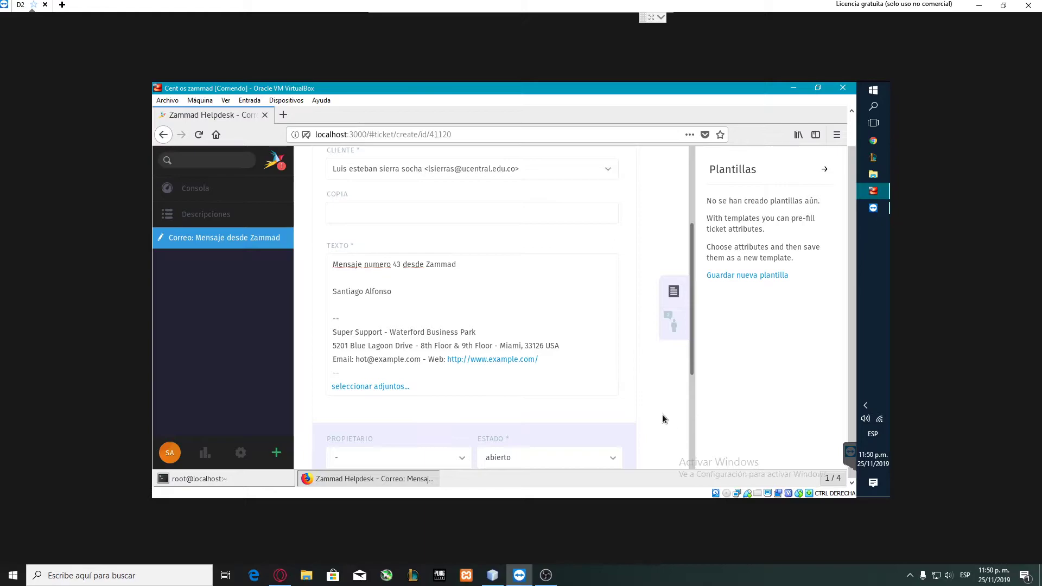
left_click_drag(692, 367, 692, 458)
Create the ticket unassigned with state abierto, then bring up Gmail in the host browser.
left_click(403, 289)
left_click(390, 307)
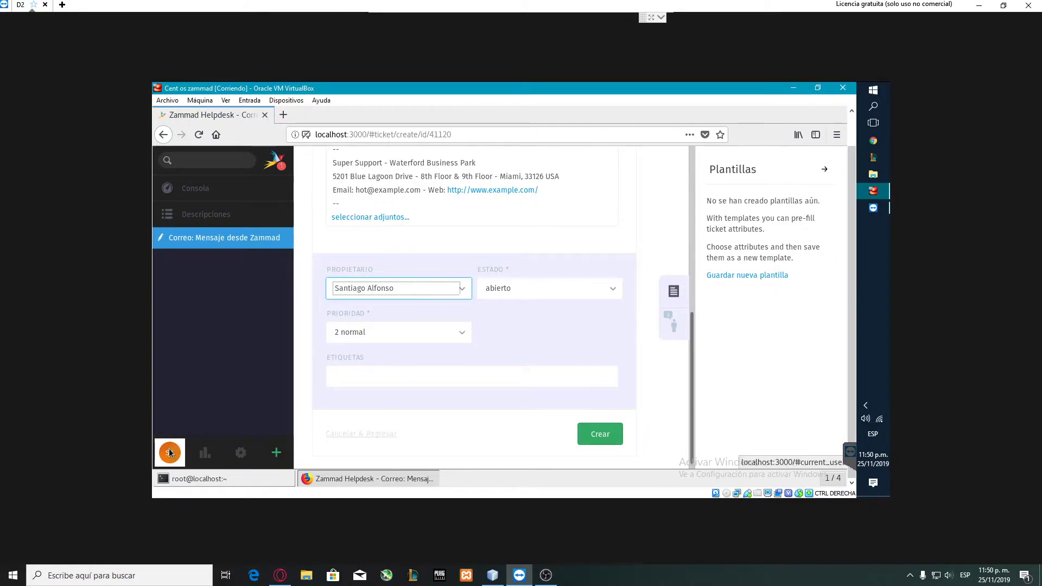
left_click(491, 292)
left_click(502, 290)
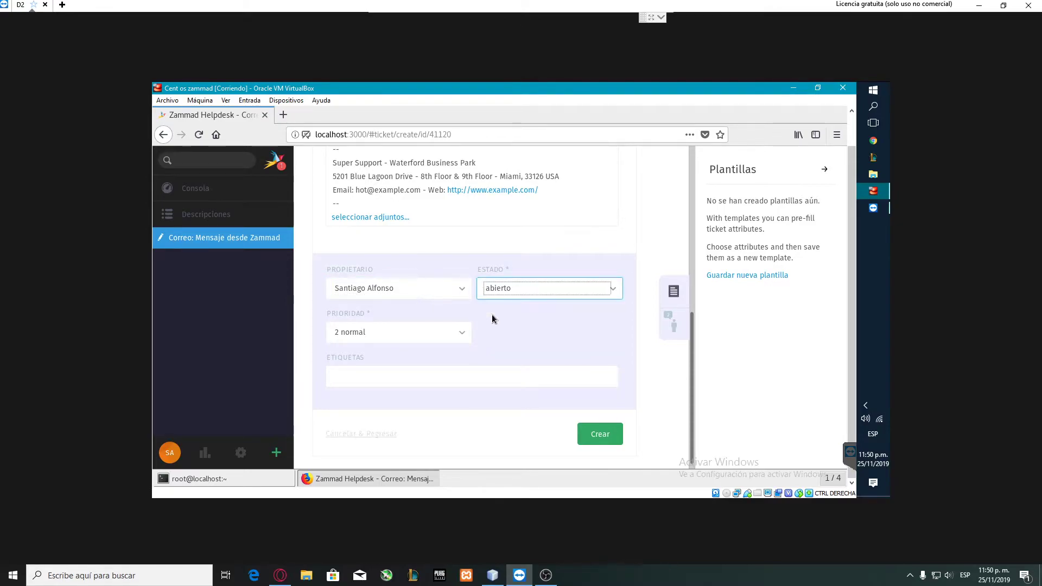
left_click(608, 435)
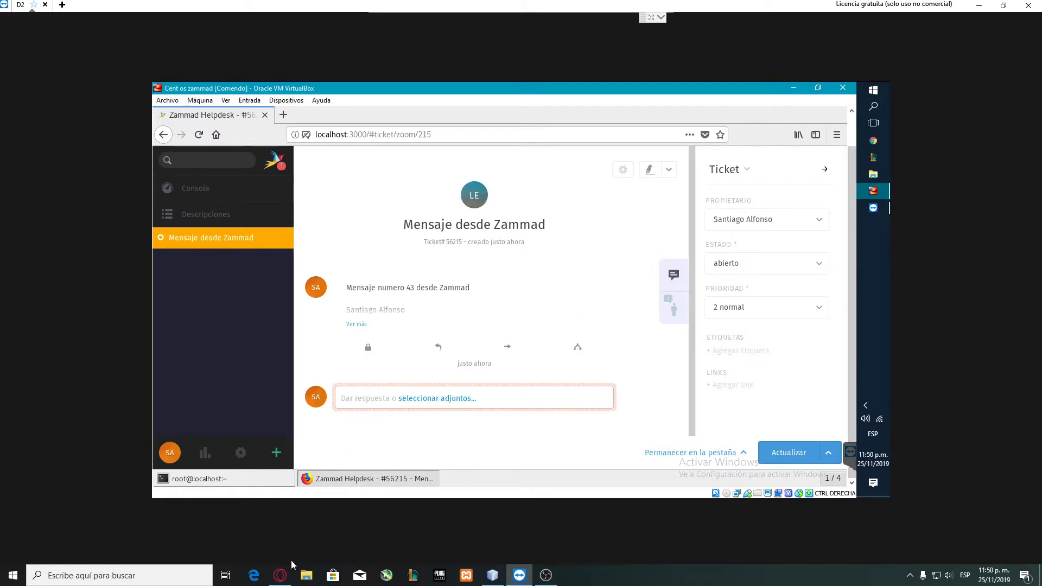
left_click(280, 575)
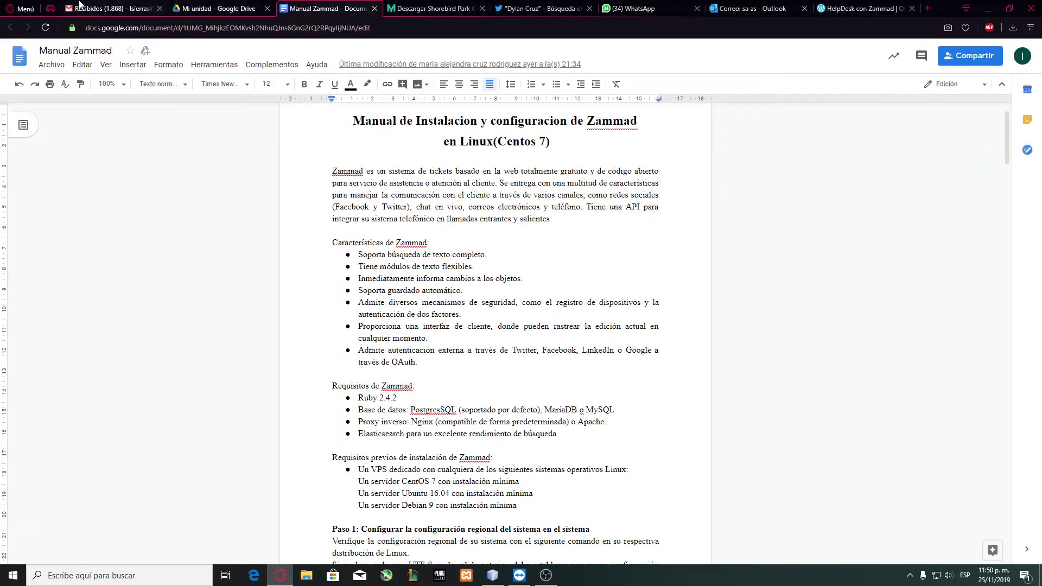
left_click(100, 7)
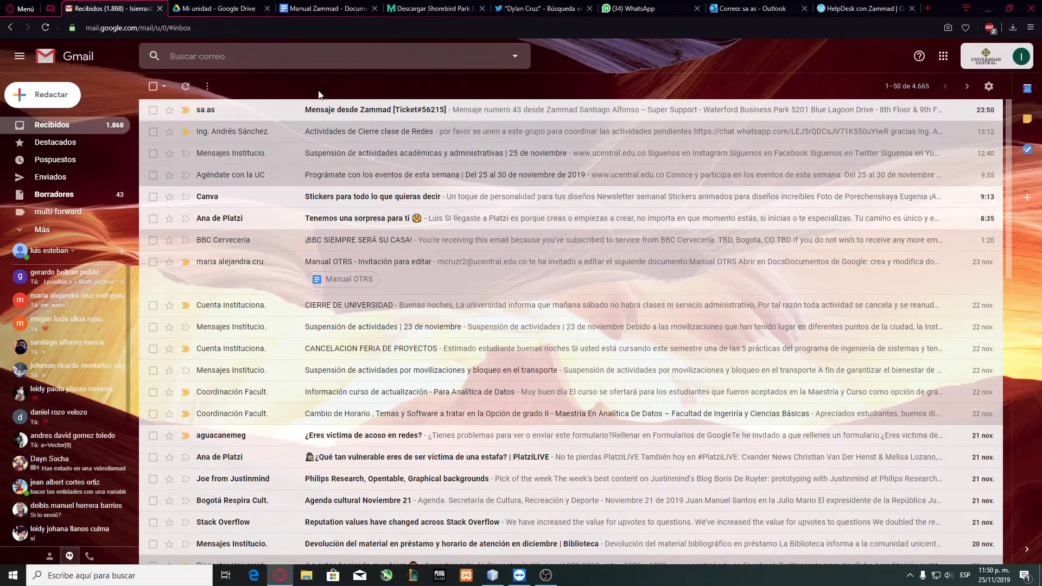
Read the received 'Mensaje desde Zammad [Ticket#56215]' email, then begin a new Gmail message.
left_click(226, 110)
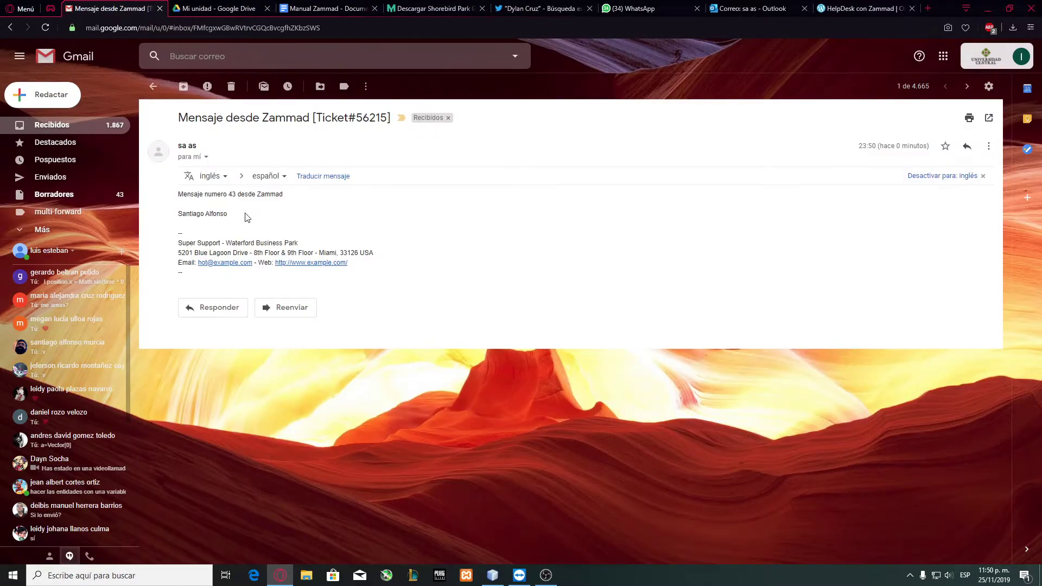
left_click_drag(187, 196, 246, 196)
left_click(311, 204)
left_click(39, 98)
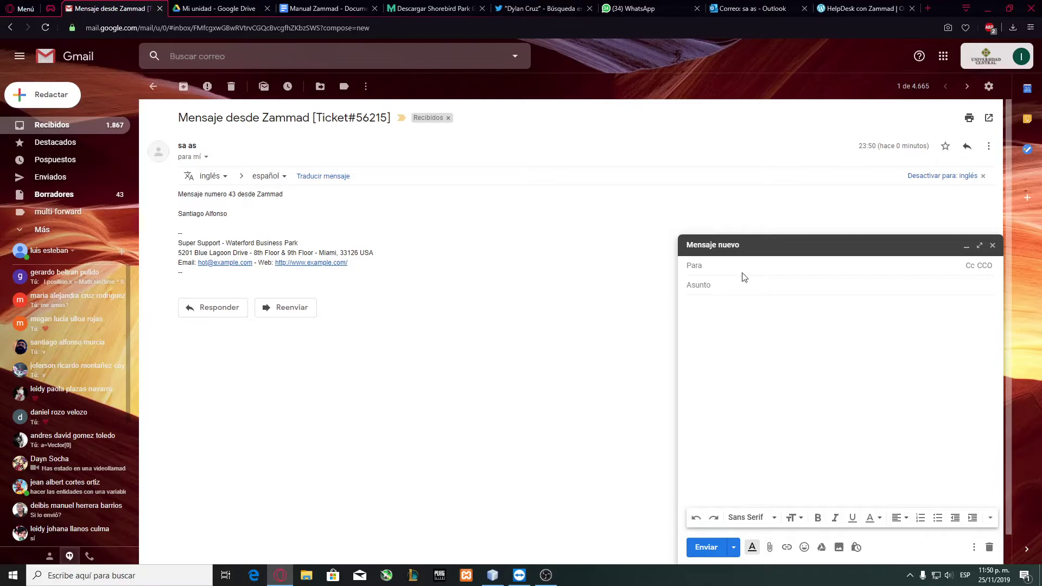
Send the Hotmail contact an email with a 'Mensaje desde' subject and body 'Holaa'.
type("redes")
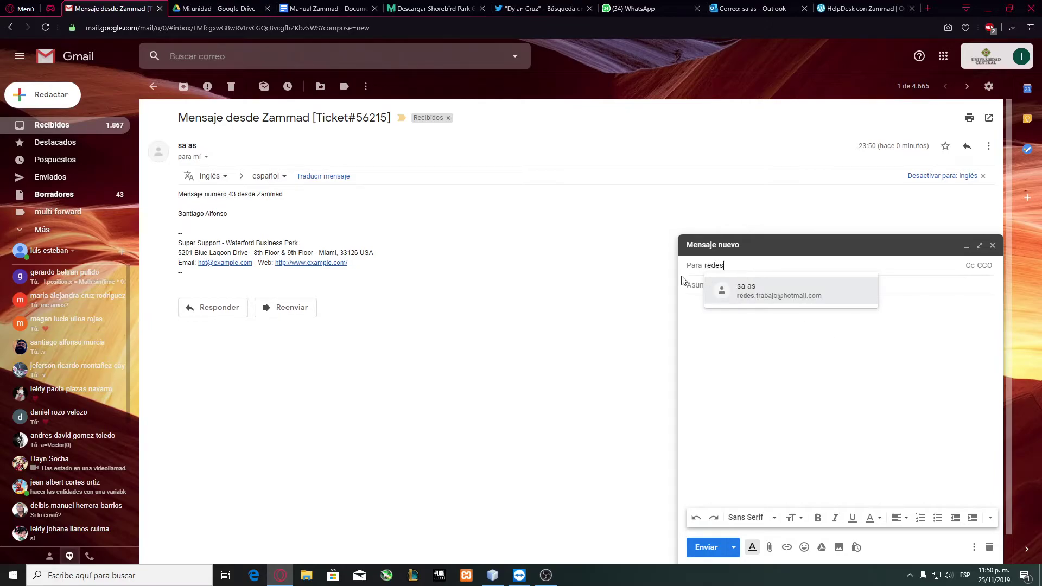
left_click(781, 296)
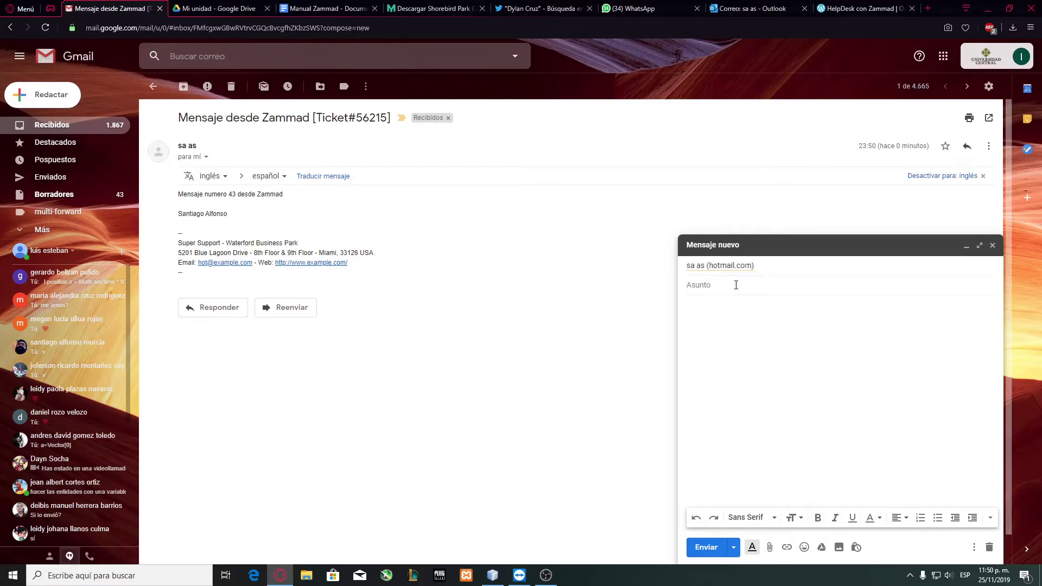
type("Mens")
left_click(742, 320)
left_click(706, 548)
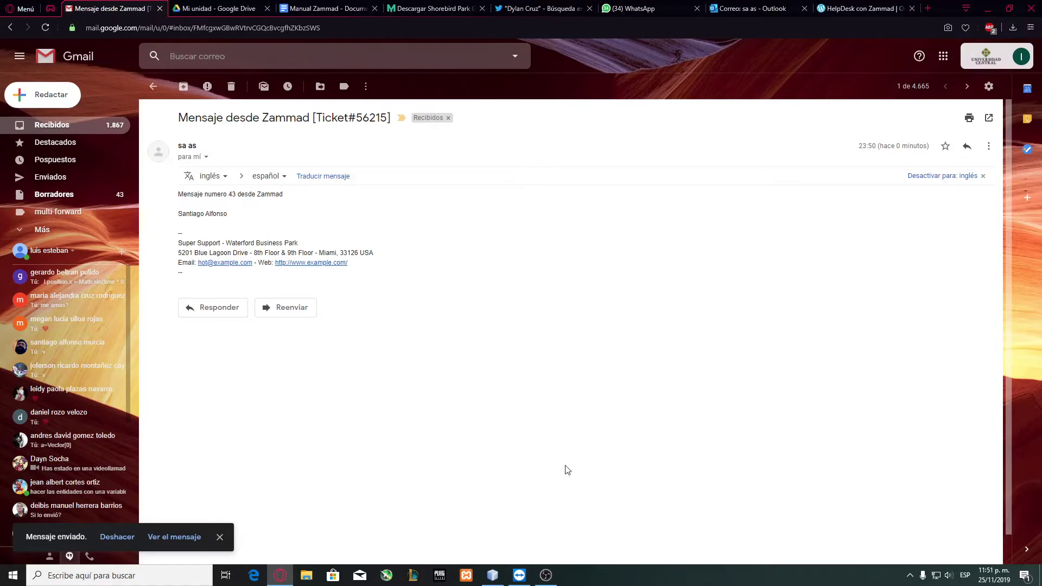
left_click(519, 575)
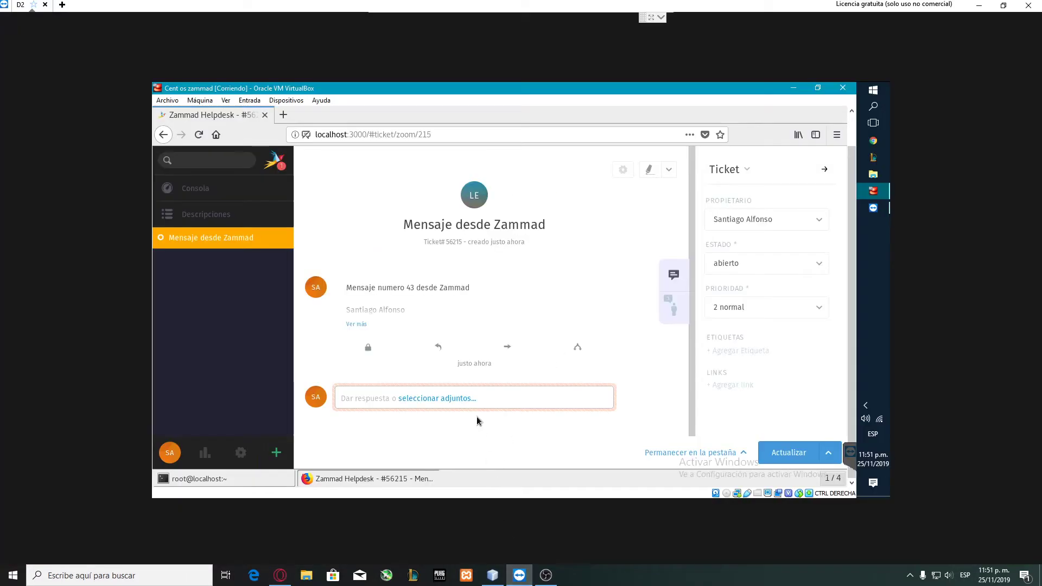
left_click(278, 161)
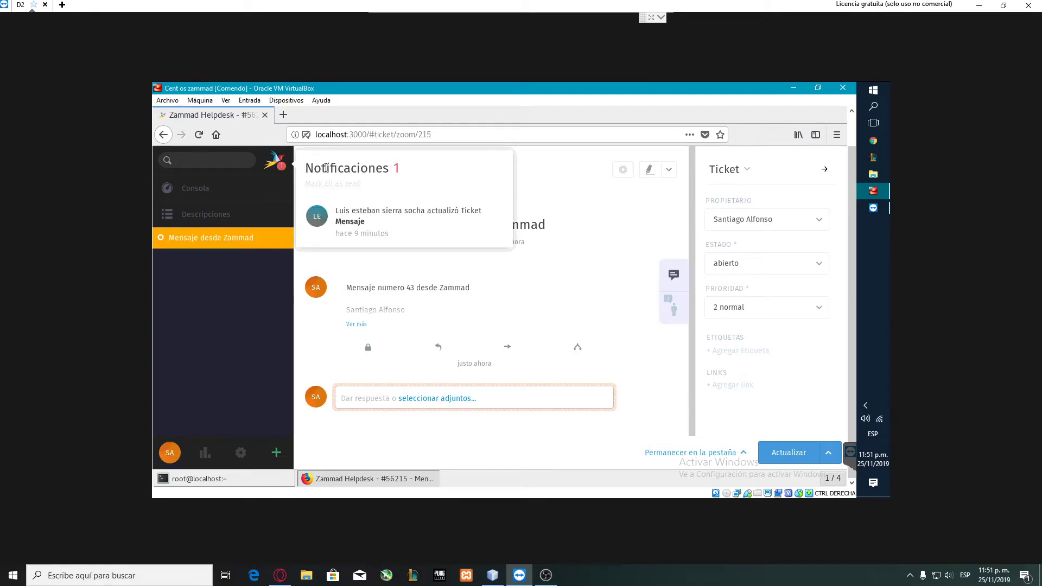
left_click(372, 215)
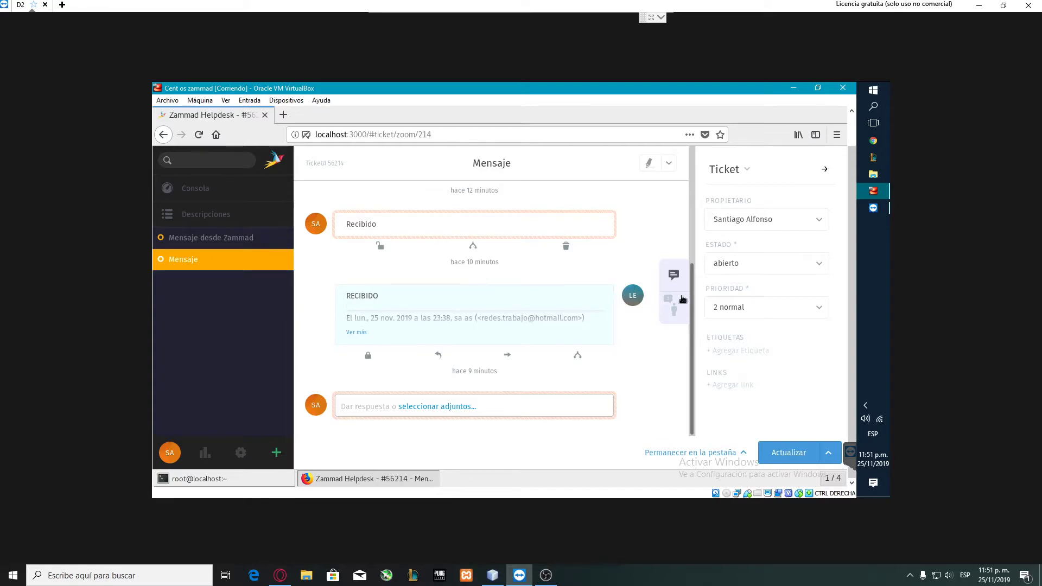
scroll(689, 277, "up", 5)
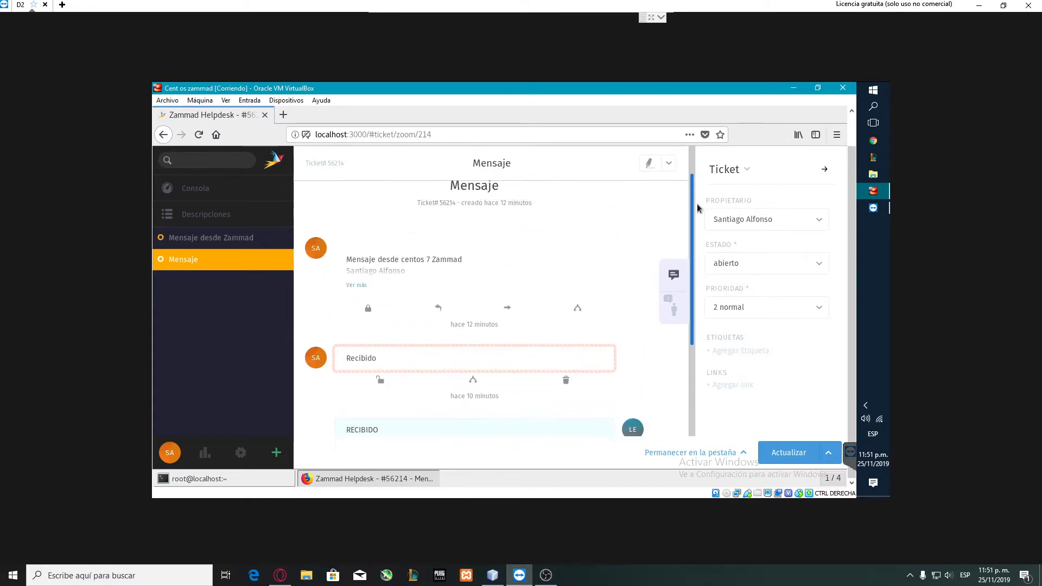
scroll(698, 255, "down", 2)
scroll(700, 299, "down", 3)
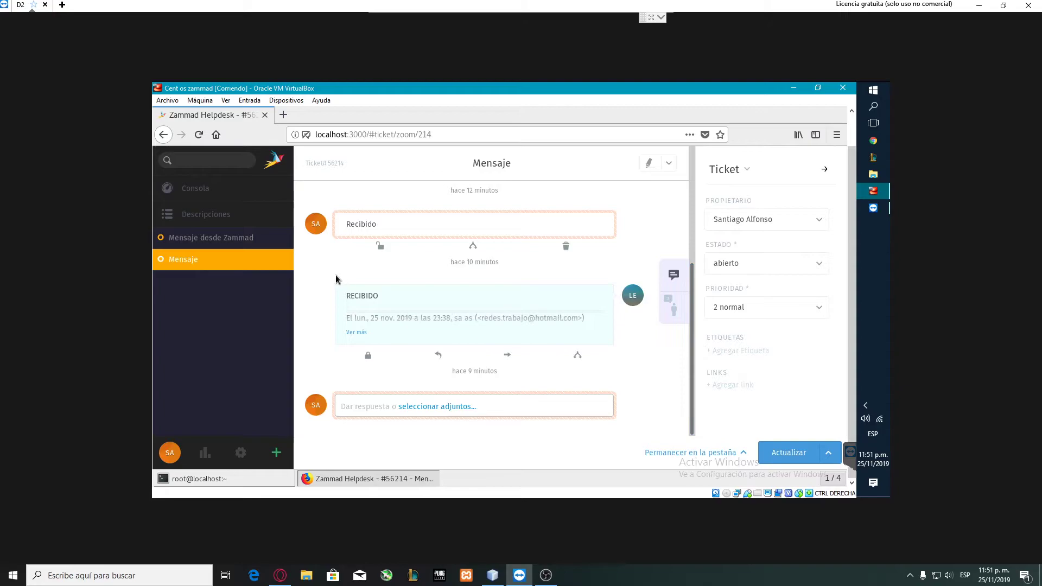
left_click(209, 233)
left_click(279, 260)
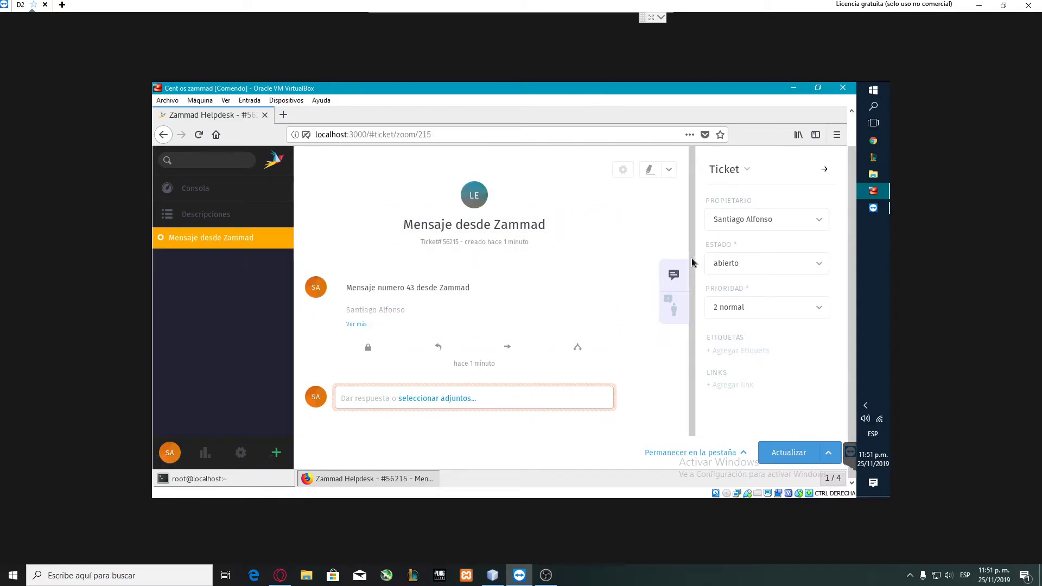
left_click(434, 224)
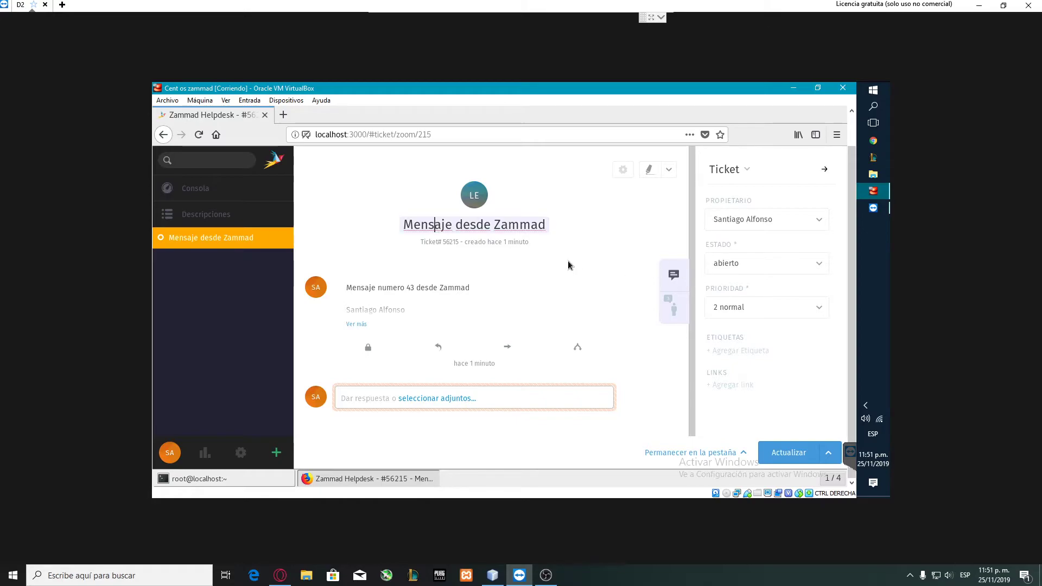
left_click(273, 162)
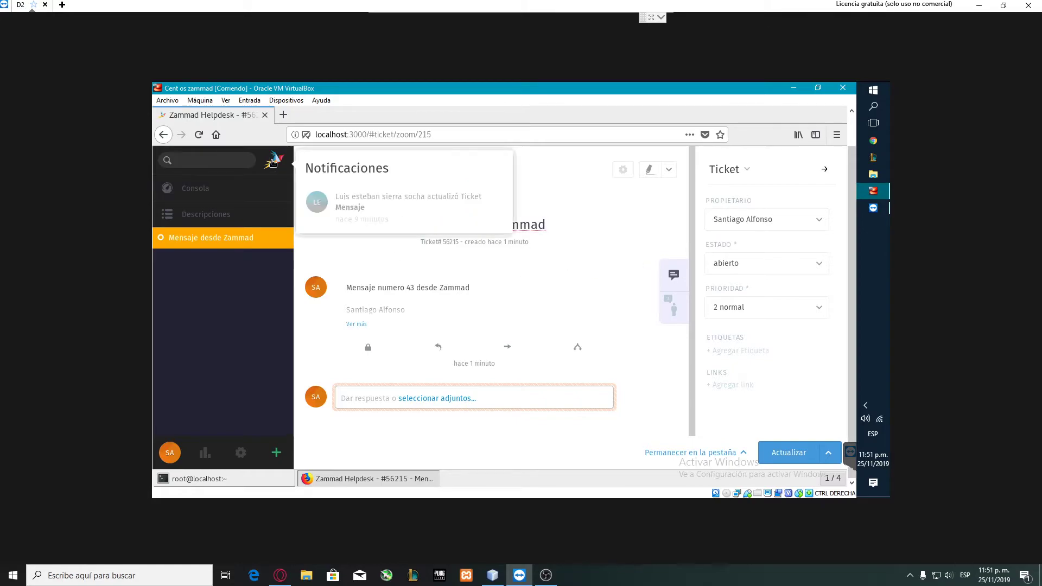
key("Escape")
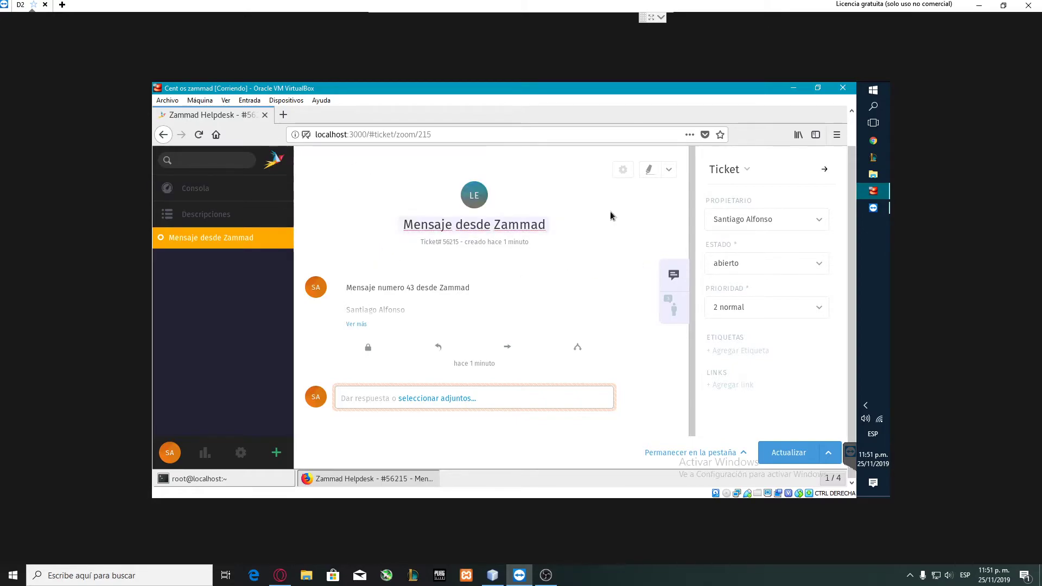
left_click(280, 575)
Check Outlook's Sent Items for the Ticket#56216 auto-reply and the sent 'Mensaje desde Zammad' email.
left_click(769, 6)
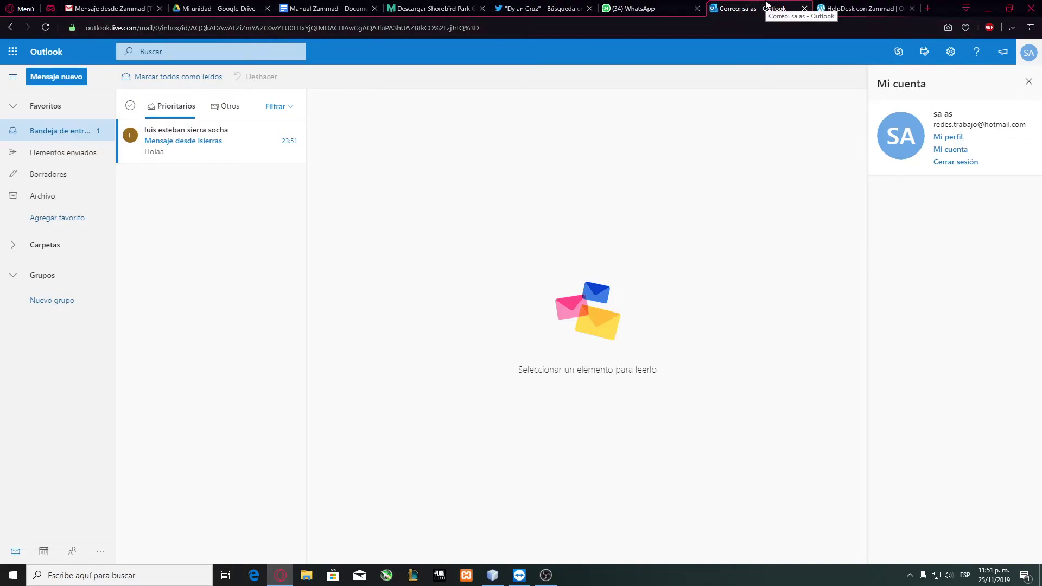
left_click(204, 142)
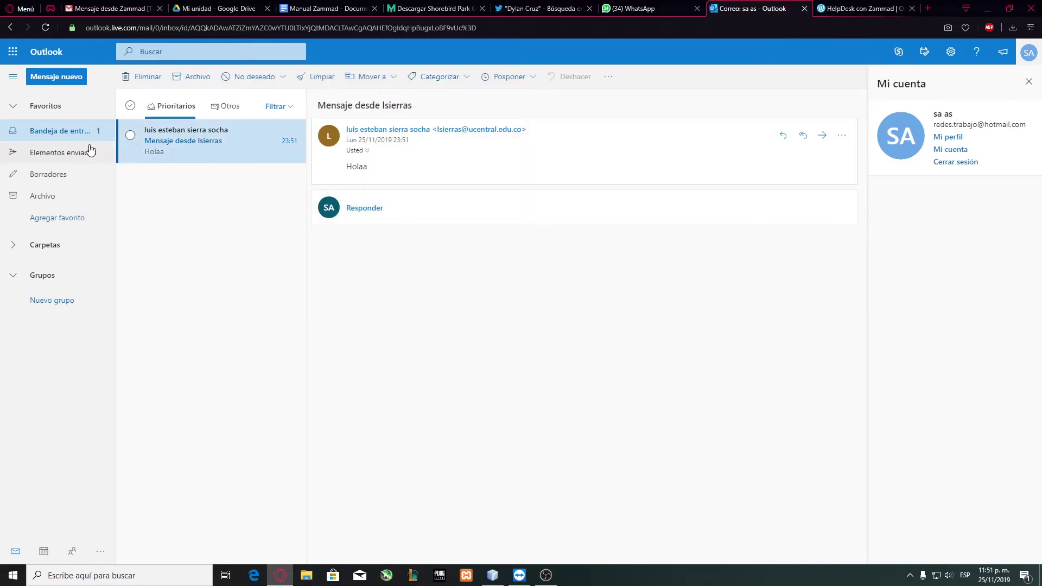
left_click(70, 134)
left_click(70, 151)
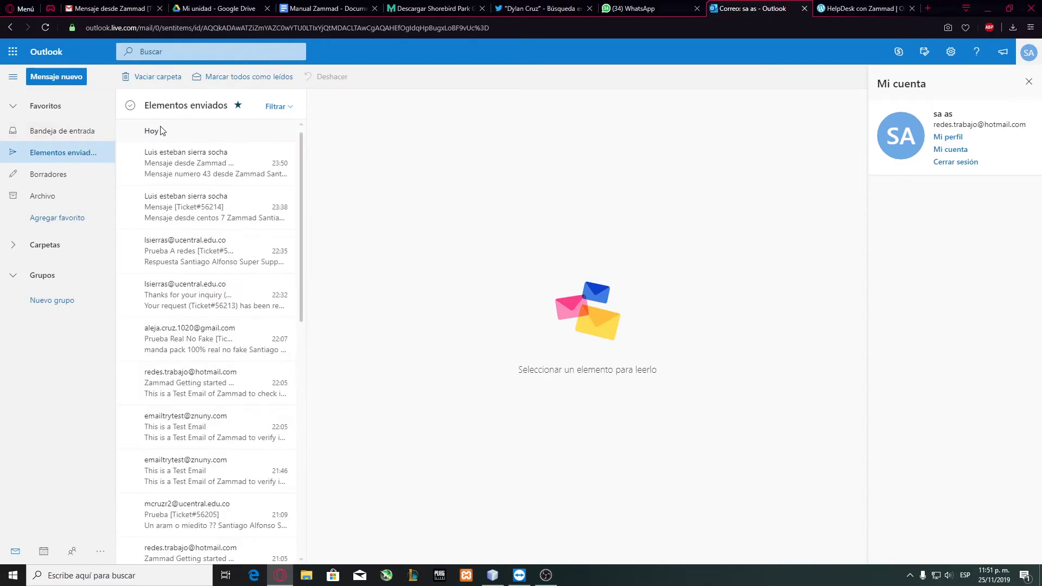
left_click(188, 164)
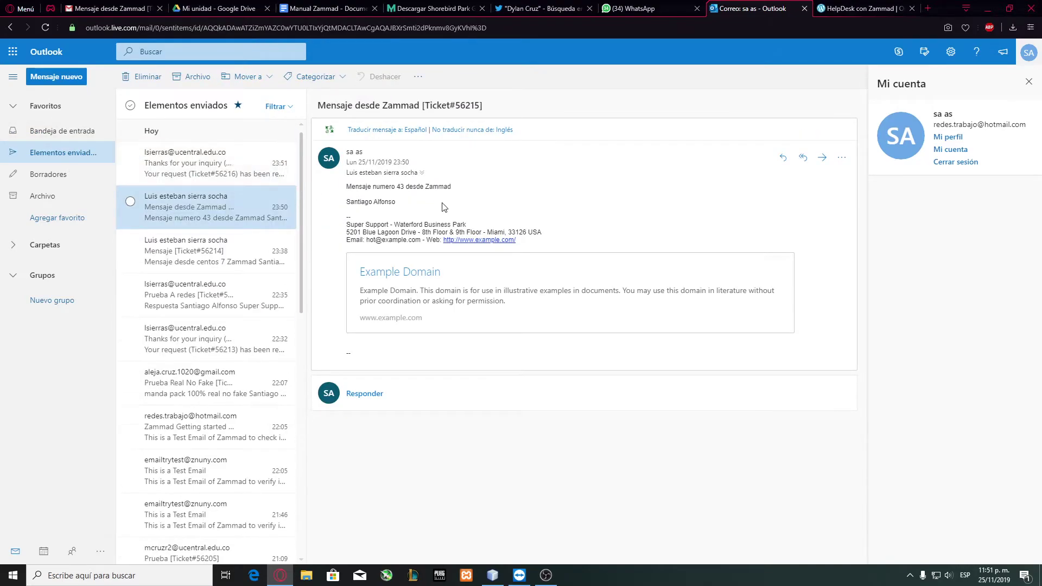
left_click(214, 173)
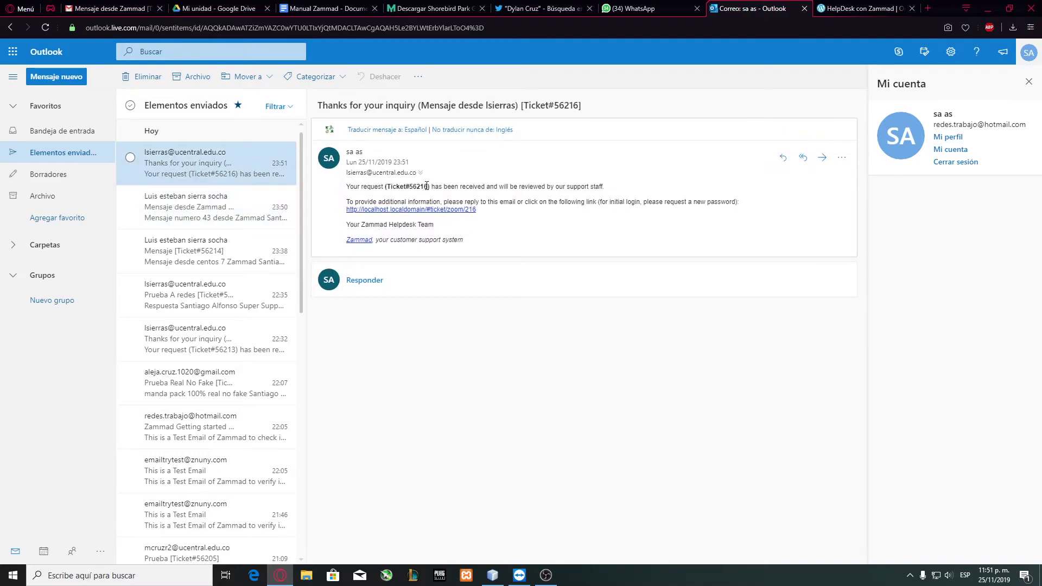
left_click(214, 206)
left_click(63, 131)
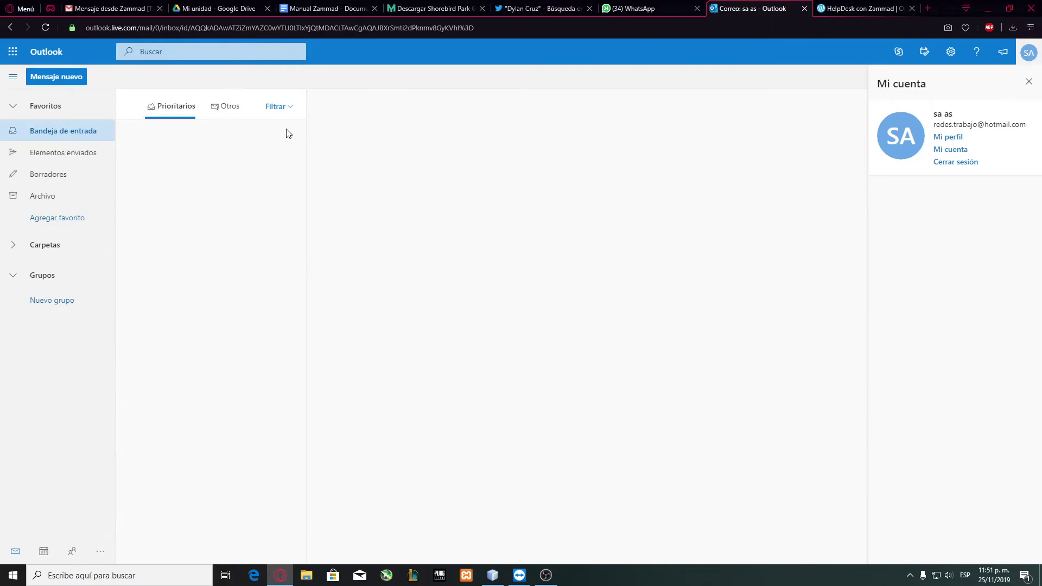
left_click(65, 153)
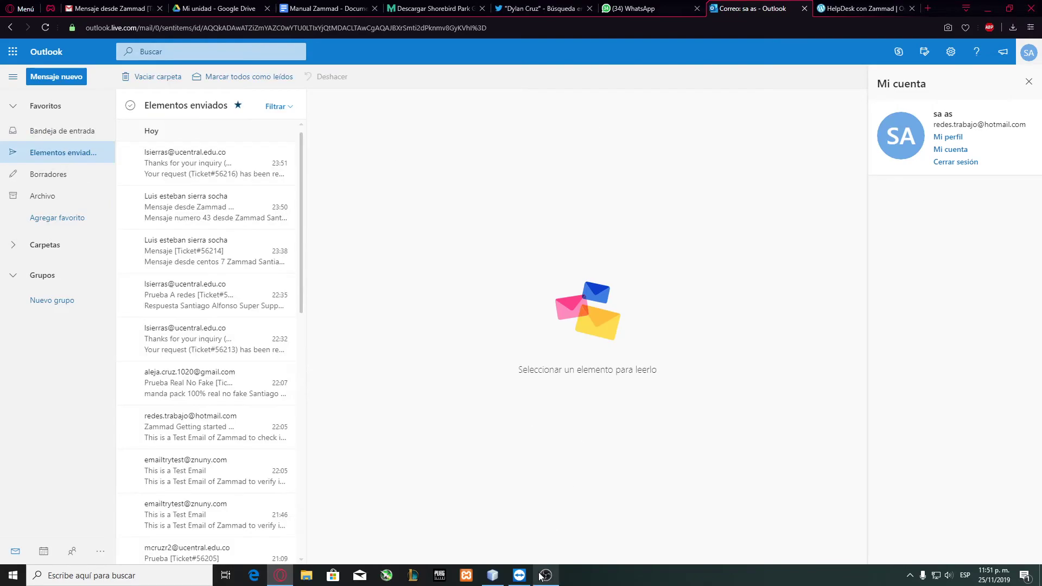
left_click(521, 575)
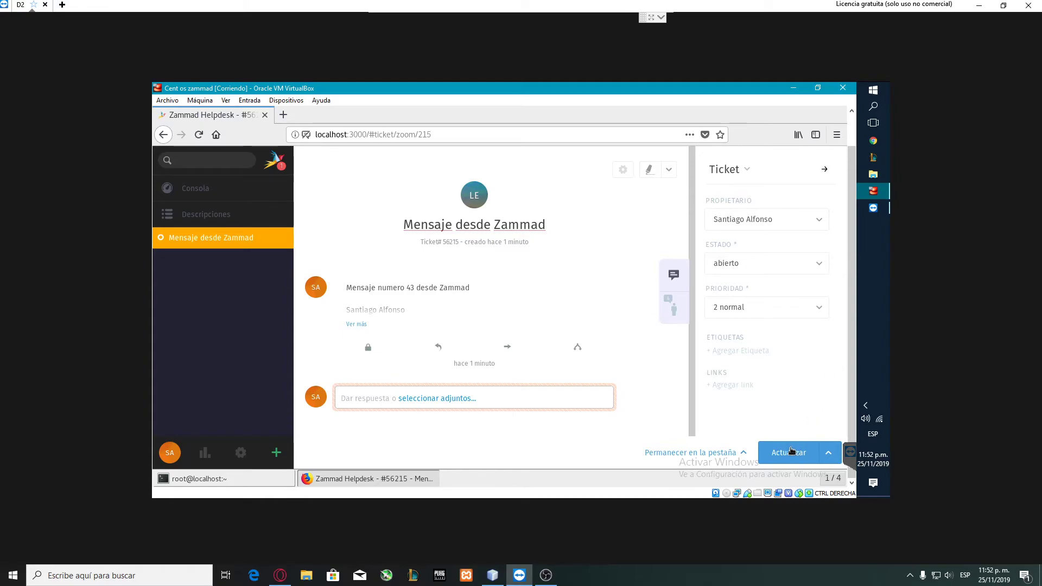
Update ticket 56215 keeping state abierto, its owner and 2 normal priority, then view notifications.
left_click(760, 262)
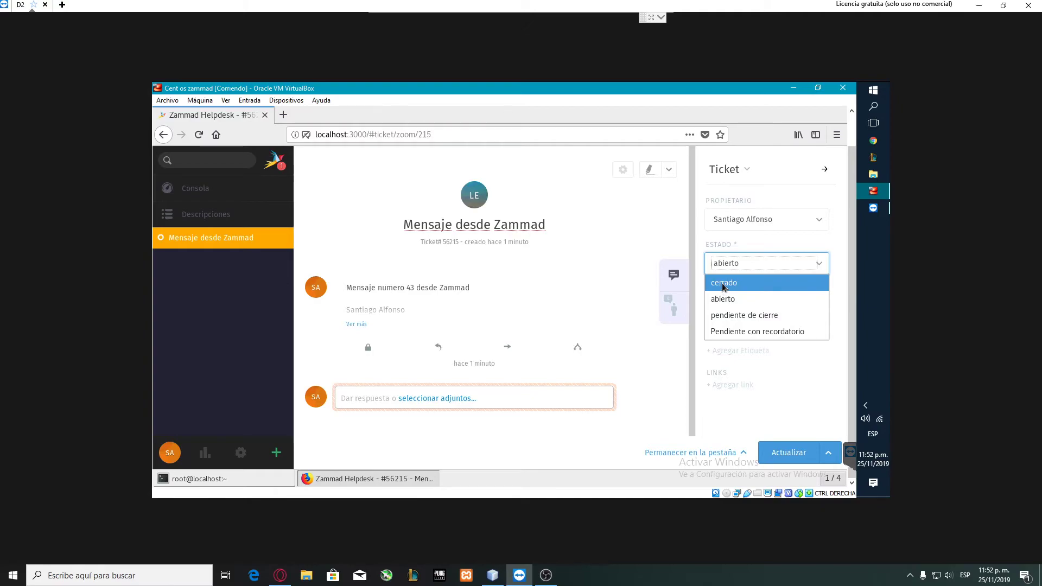
left_click(727, 298)
left_click(760, 219)
left_click(760, 220)
left_click(748, 307)
left_click(753, 343)
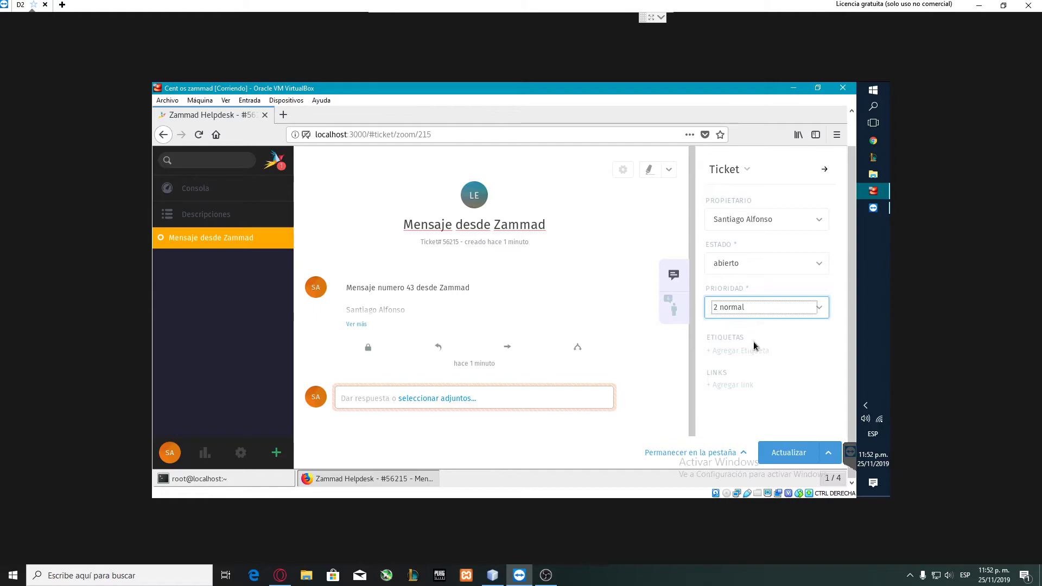
left_click(792, 455)
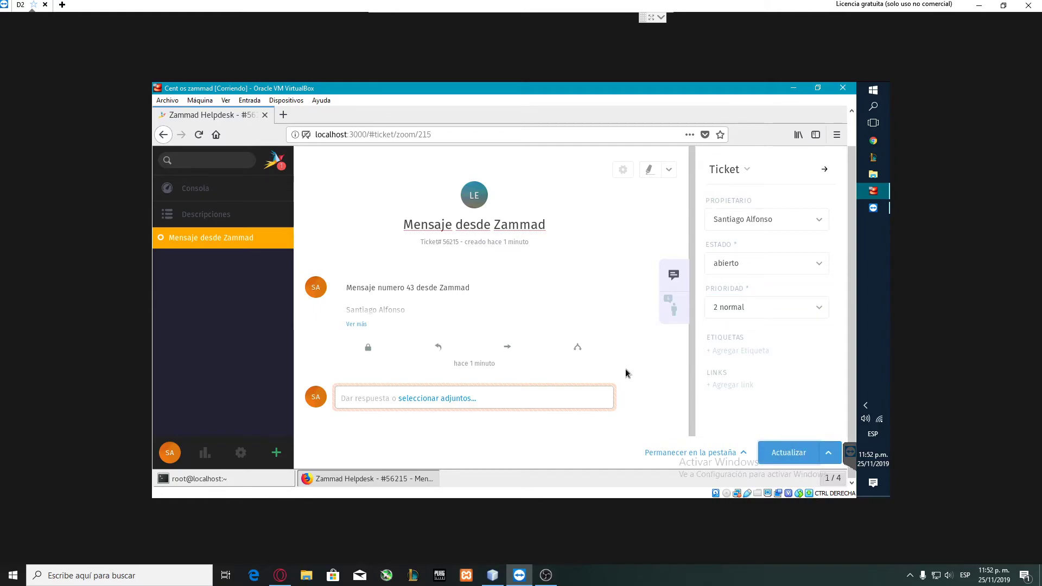
left_click(272, 165)
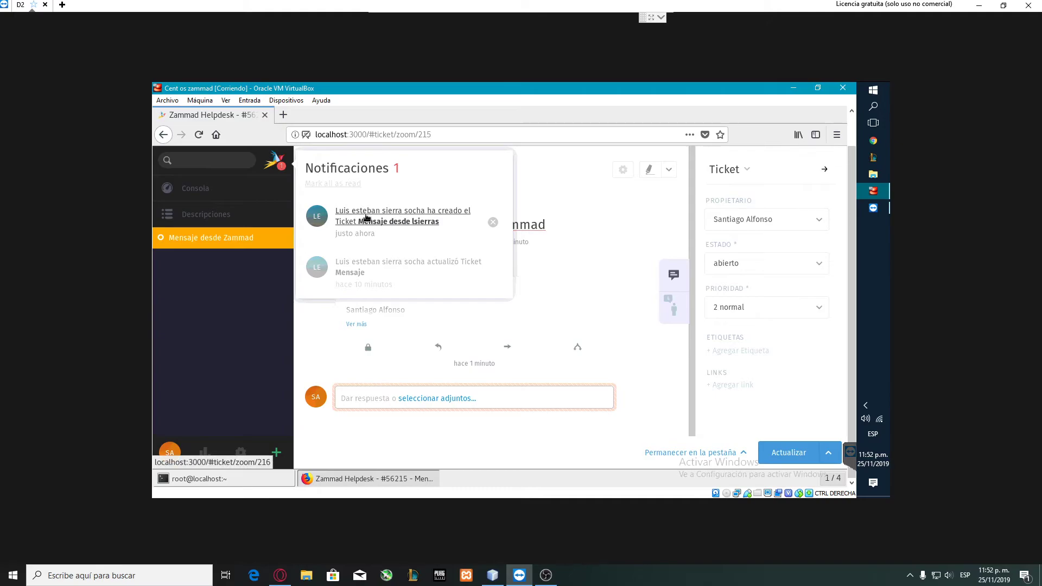
Expand the sender, recipient and channel details of the message on ticket 56215.
left_click(281, 160)
left_click(659, 298)
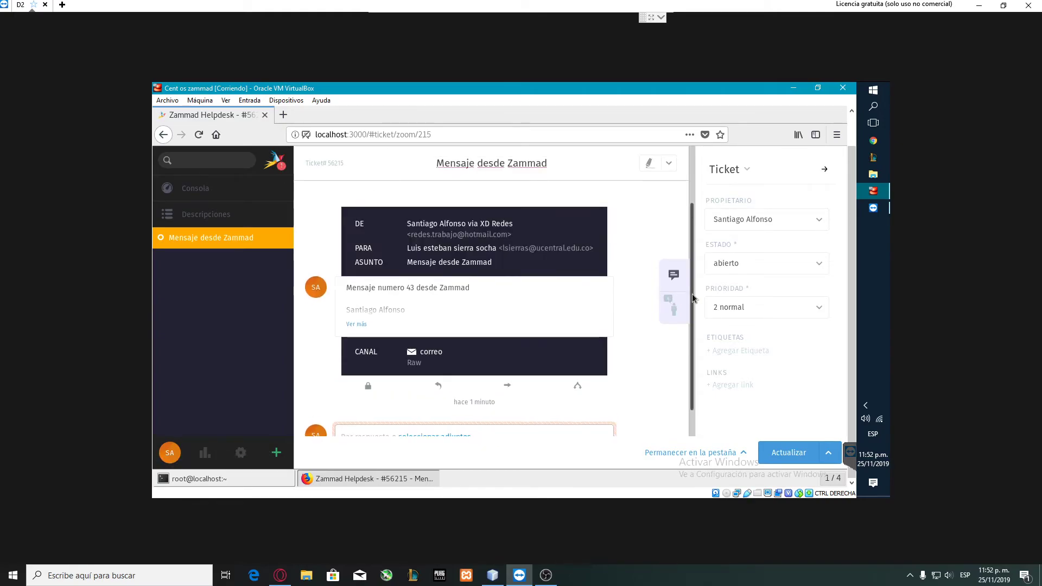
scroll(693, 321, "down", 1)
scroll(692, 322, "up", 2)
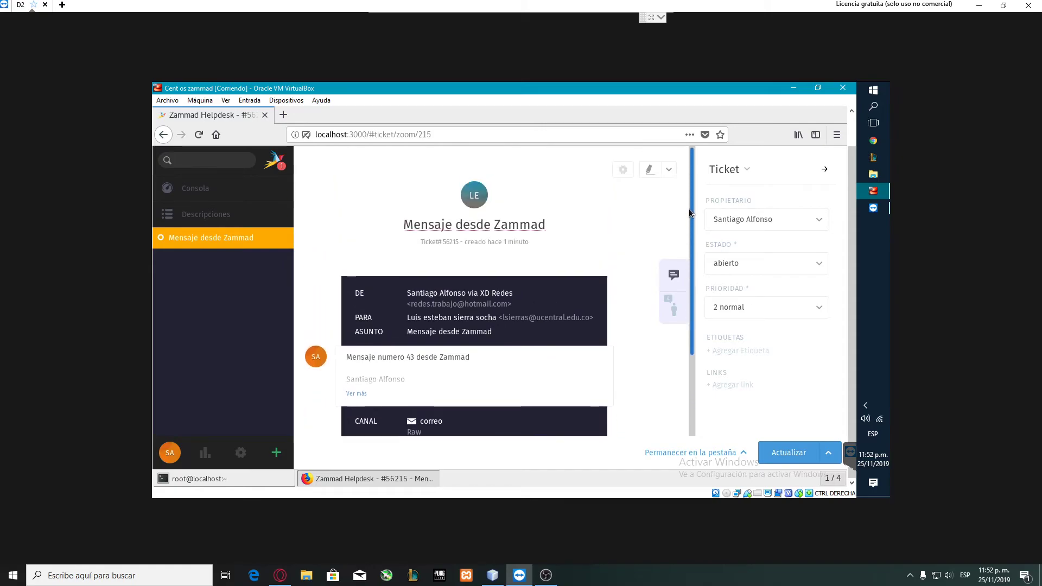
scroll(695, 297, "down", 2)
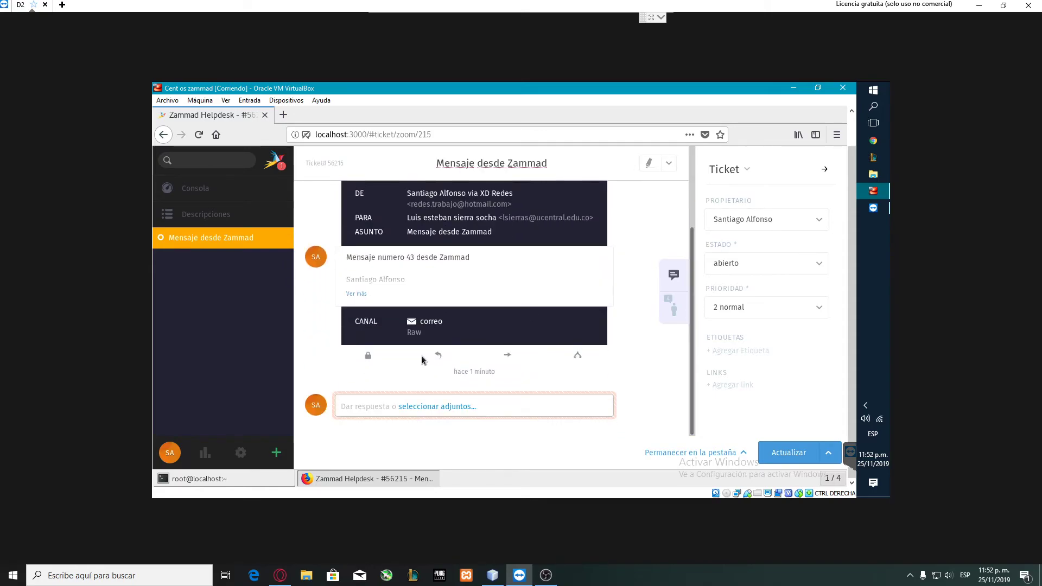
Post the note 'Recibido' on ticket 56215, leaving its state abierto.
left_click(379, 406)
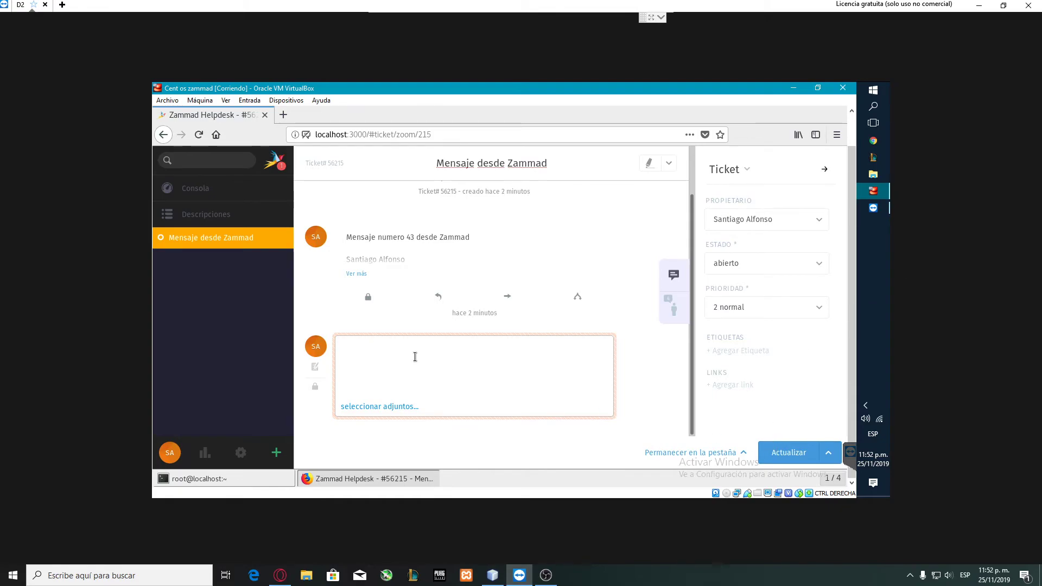
type("Recibid")
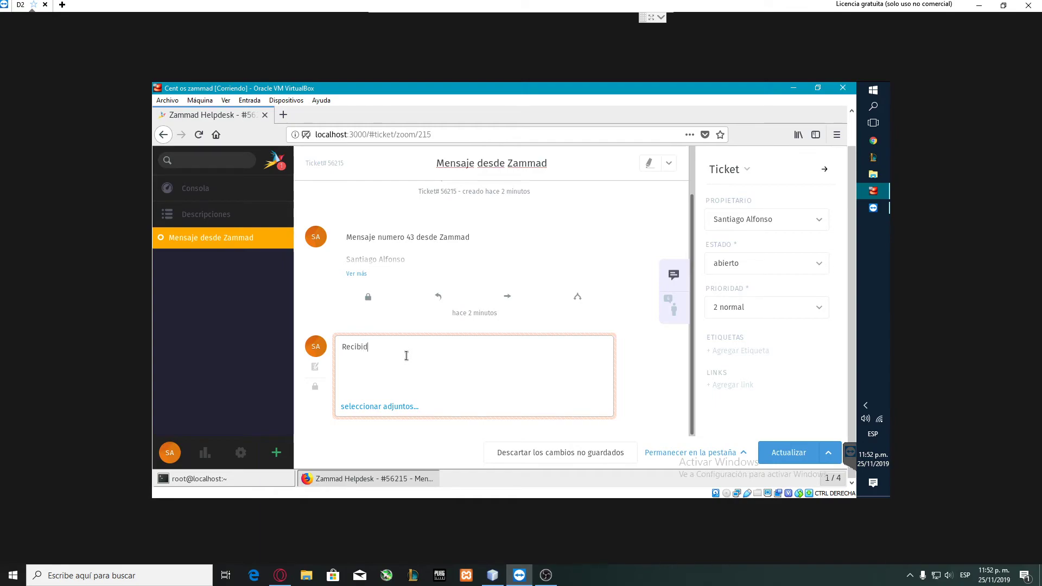
type("id")
left_click(776, 451)
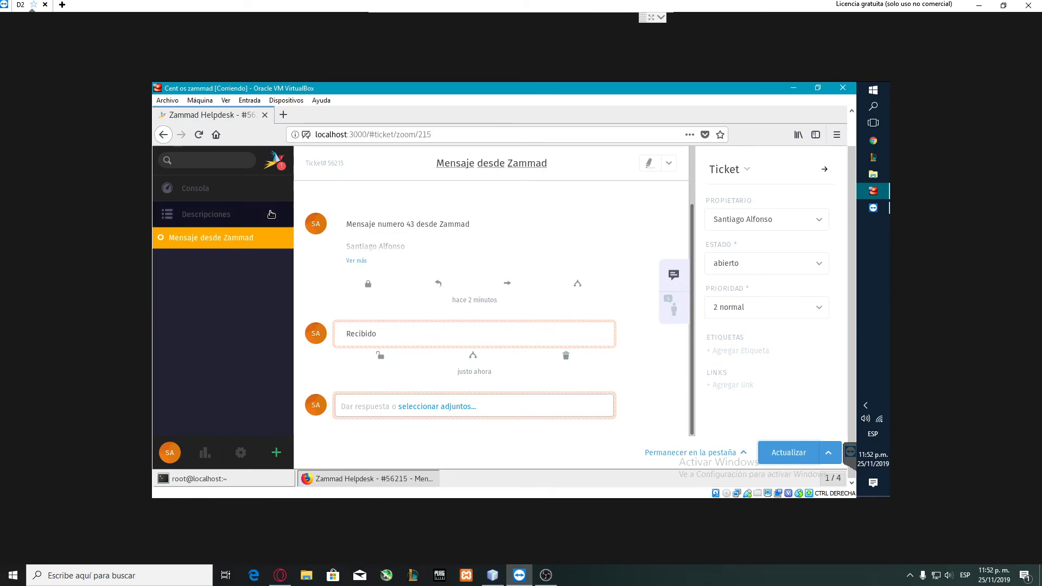
left_click(278, 162)
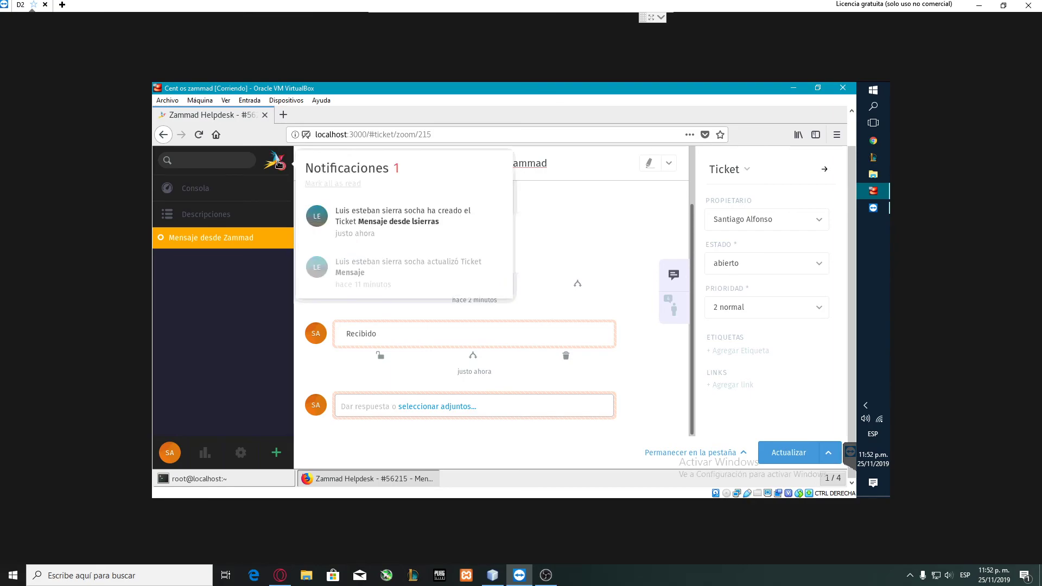
left_click(278, 162)
Switch from Outlook to the Gmail inbox in the browser.
left_click(280, 574)
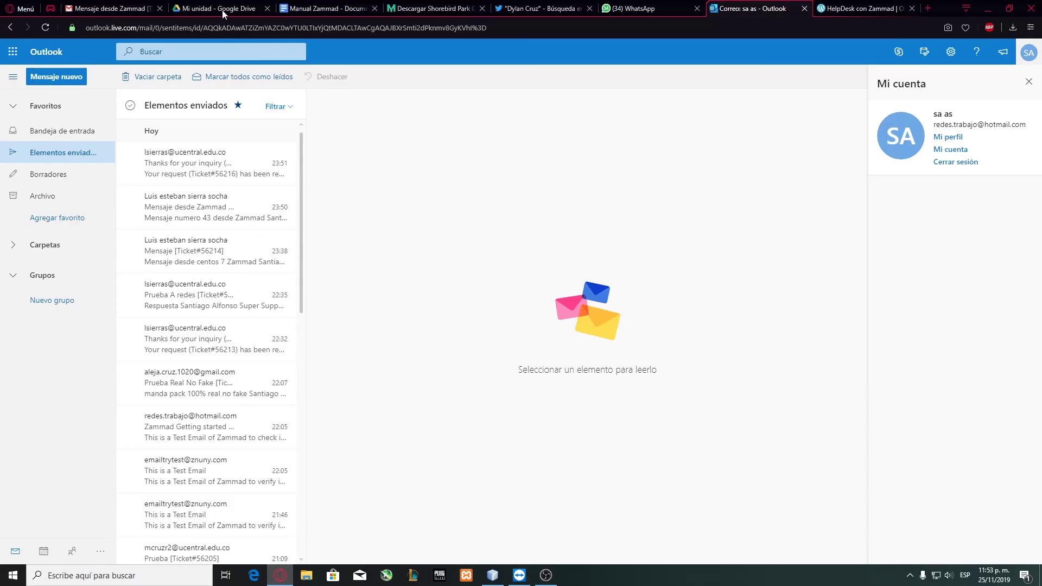
left_click(108, 9)
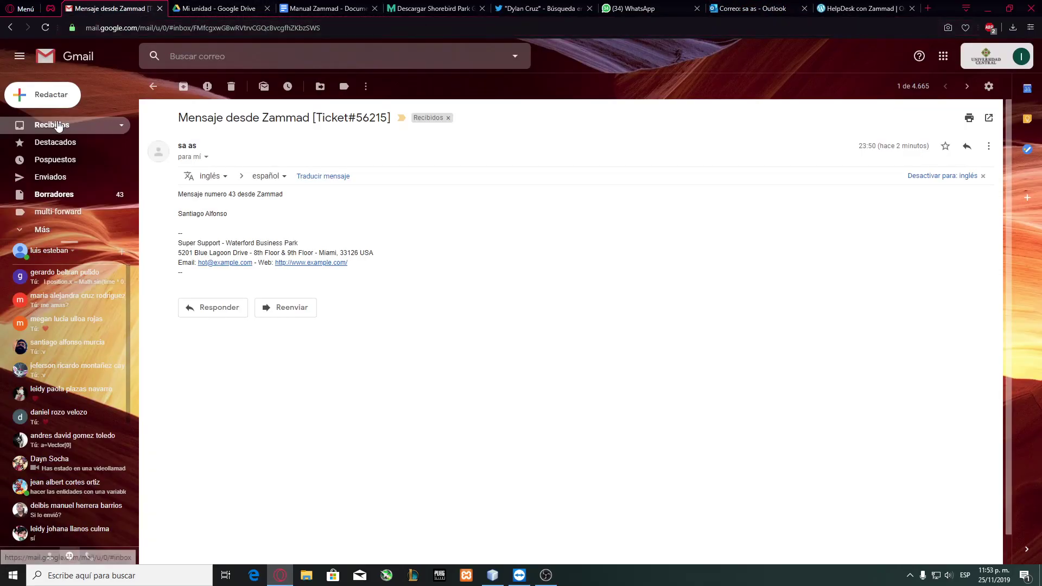
left_click(51, 125)
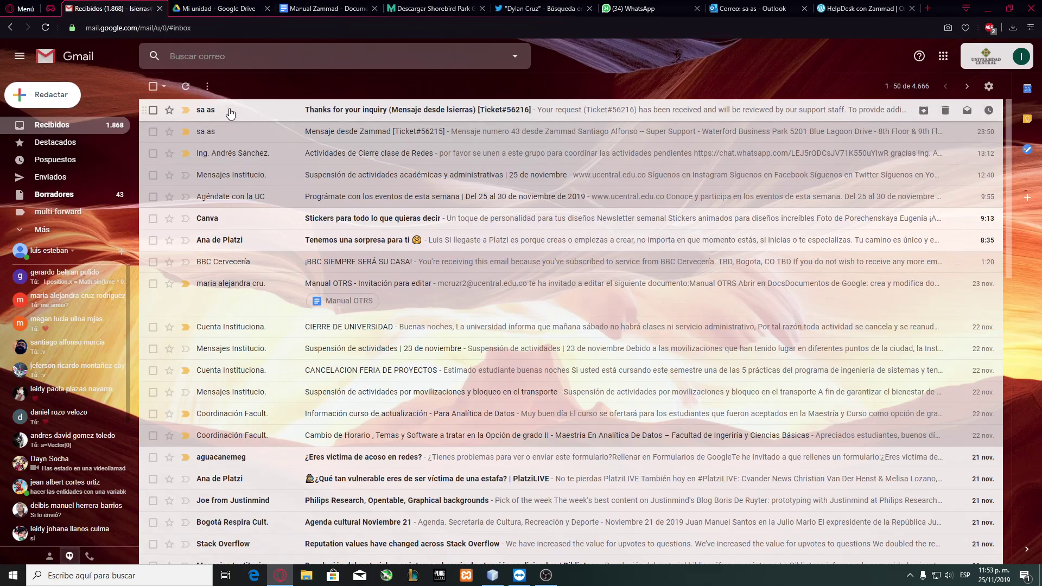
Check the Ticket#56216 confirmation email, return to the inbox, then show the desktop.
left_click(230, 112)
left_click_drag(221, 194, 261, 194)
left_click(242, 194)
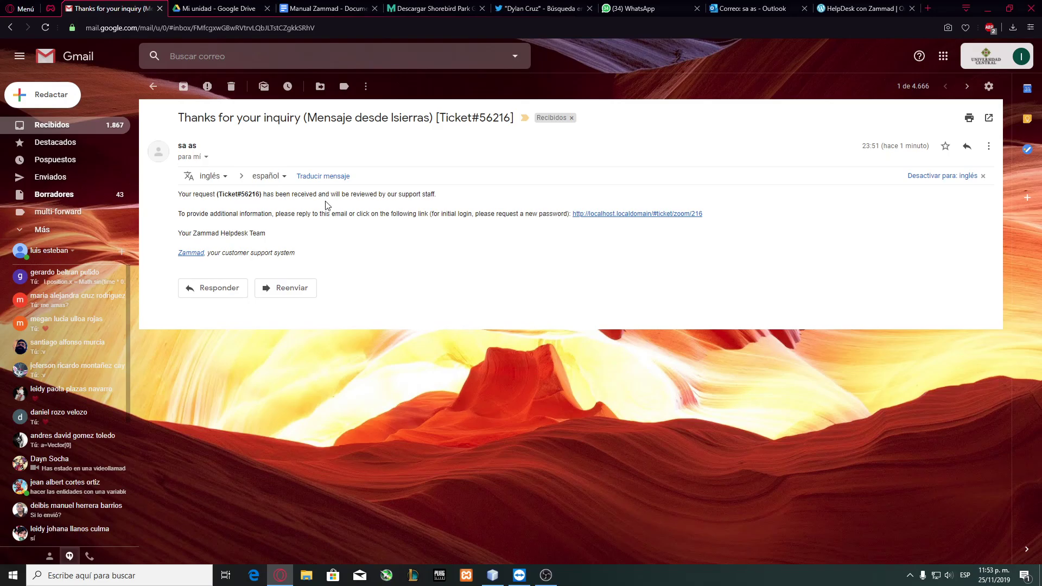
left_click(84, 130)
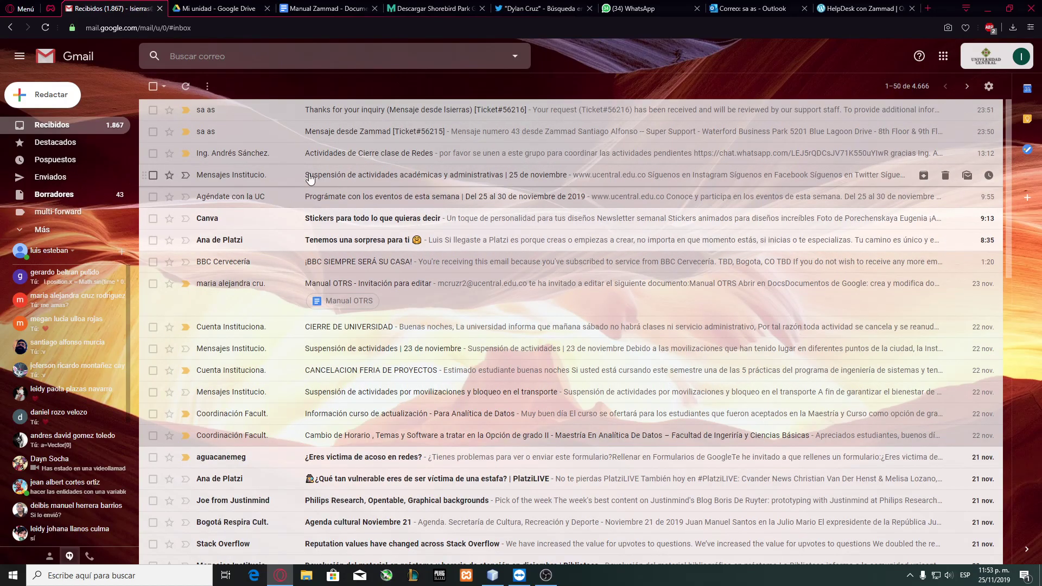
key("super+d")
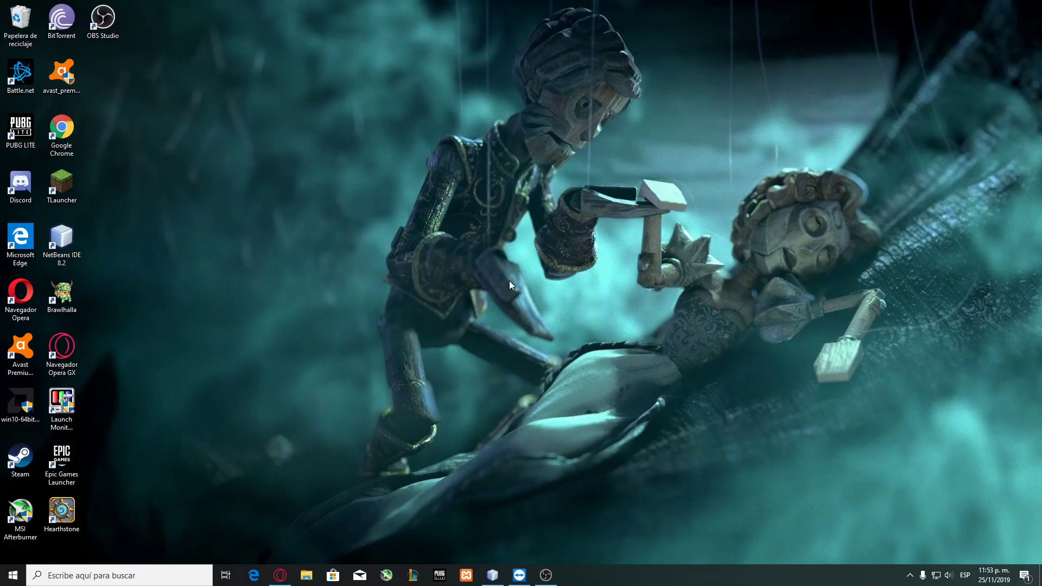